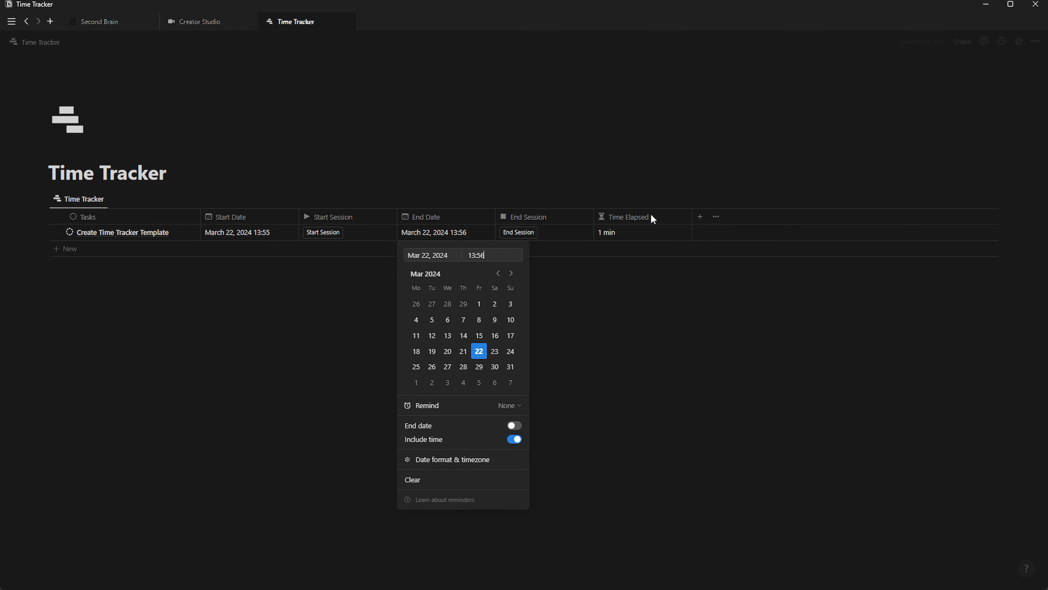
Open the Time Elapsed formula and add an empty dateBetween function on a new line after the " min" result.
{"action": "left_click", "coordinate": [628, 233]}
{"action": "left_click", "coordinate": [626, 232]}
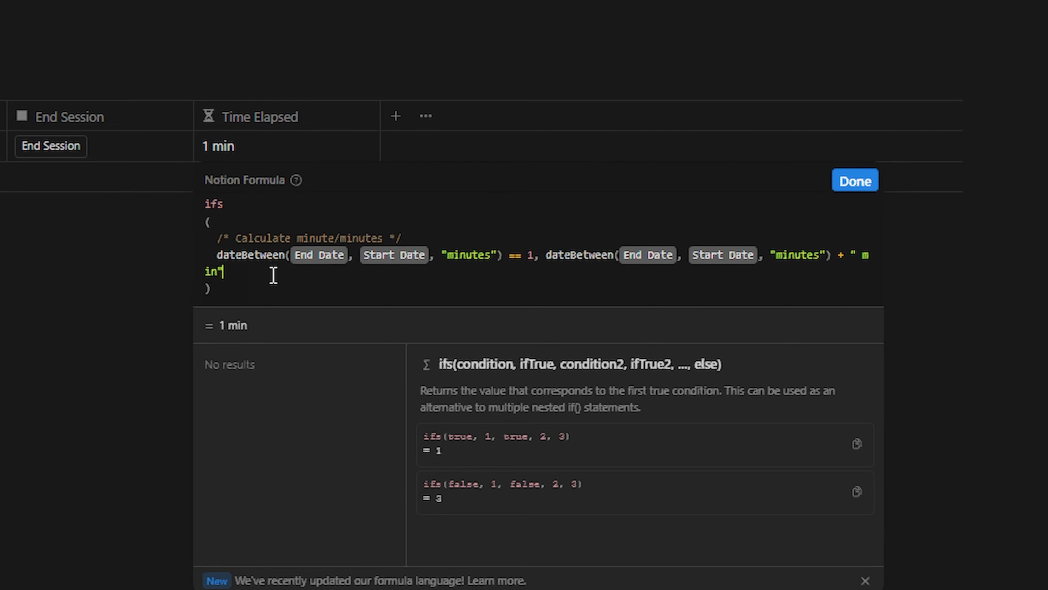
{"action": "type", "text": ","}
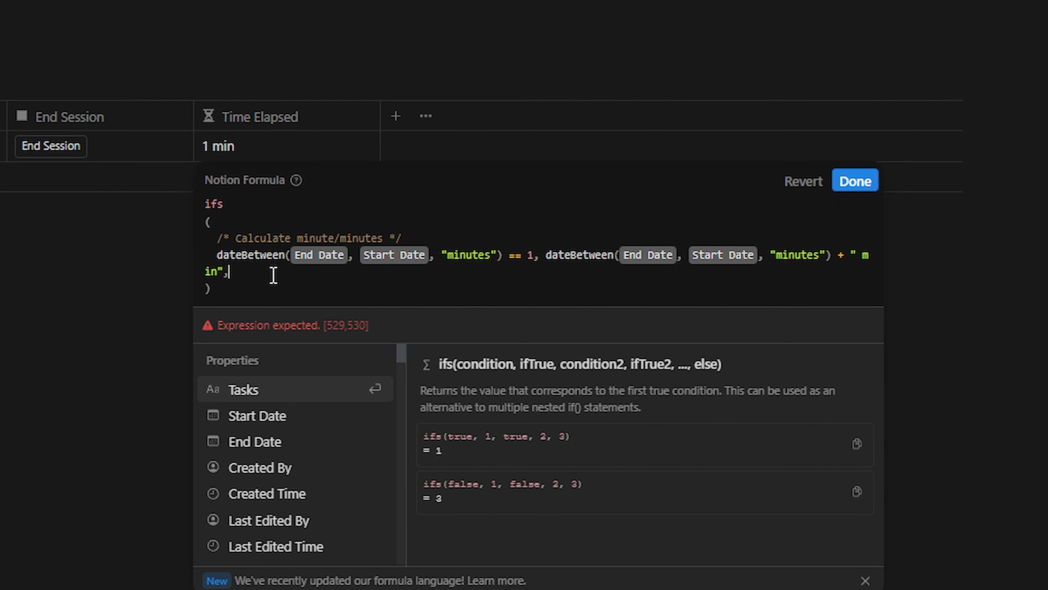
{"action": "key", "text": "Return"}
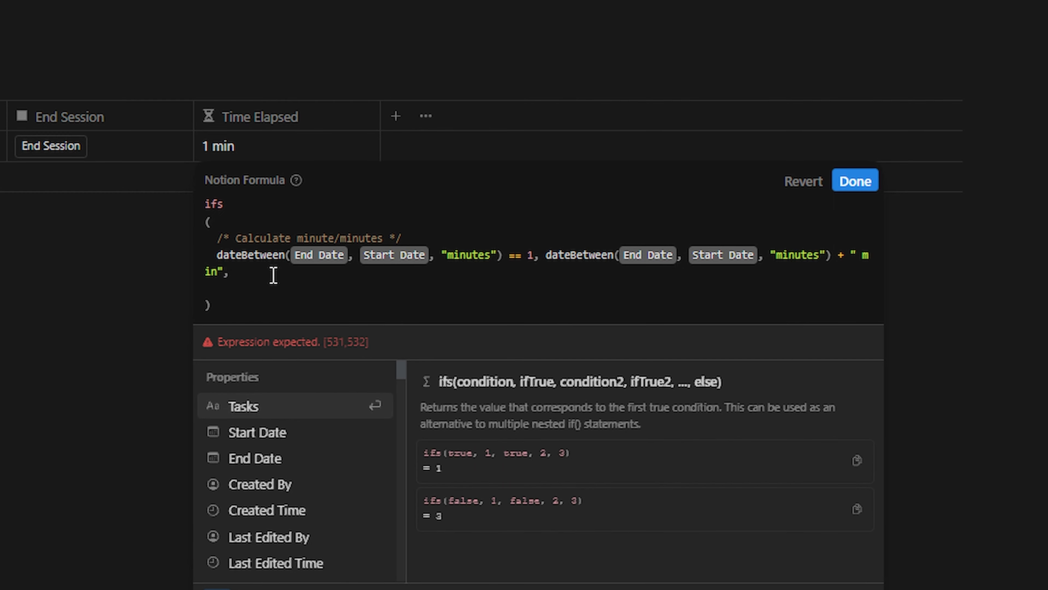
{"action": "type", "text": "date"}
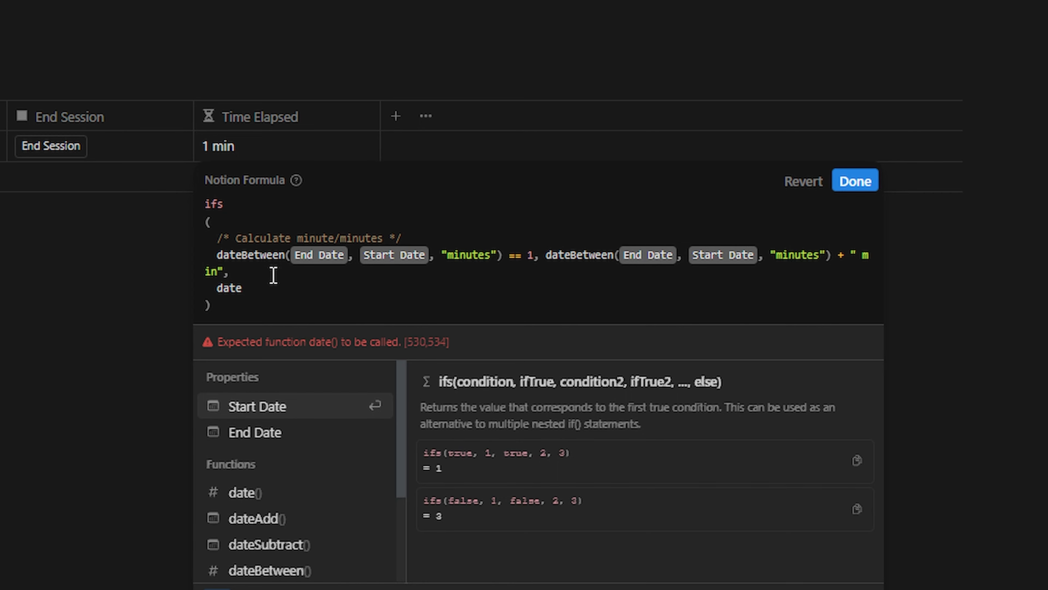
{"action": "type", "text": "be"}
{"action": "key", "text": "Return"}
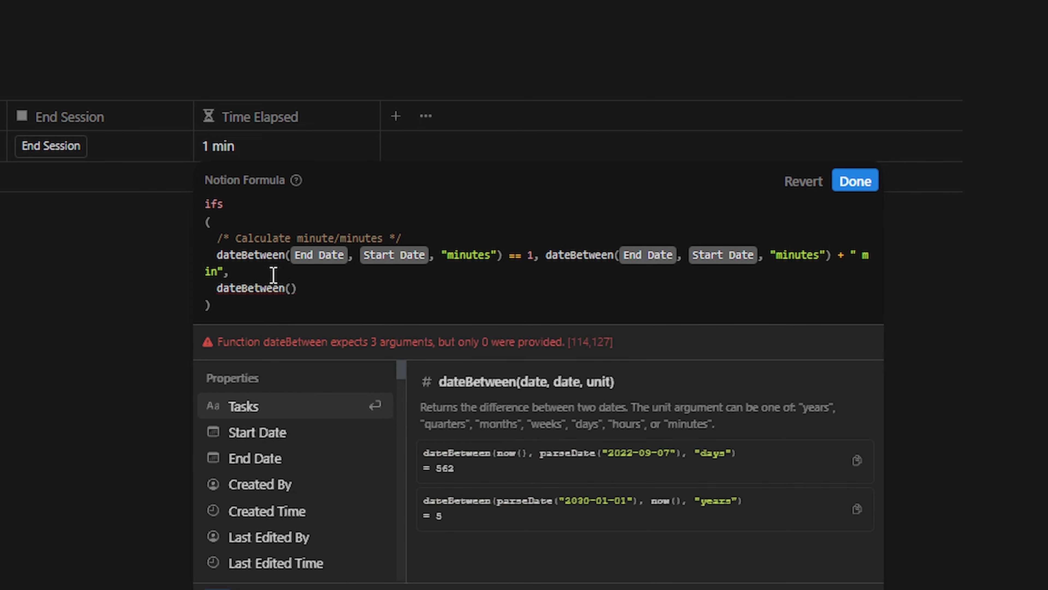
Complete the new dateBetween condition with End Date, Start Date and "minutes", and compare it as < 60.
{"action": "type", "text": "end"}
{"action": "key", "text": "Return"}
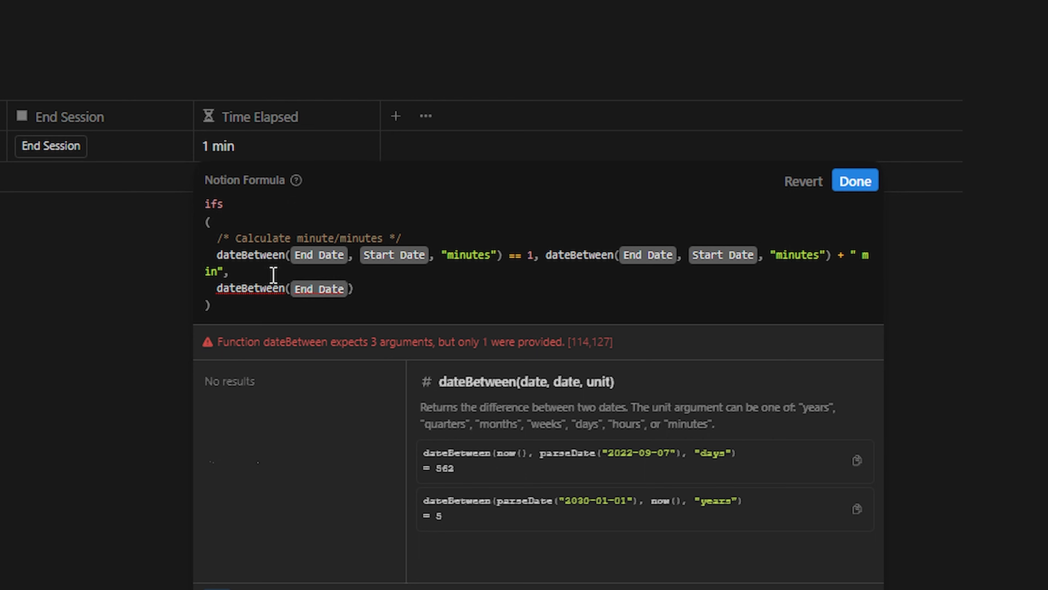
{"action": "type", "text": ","}
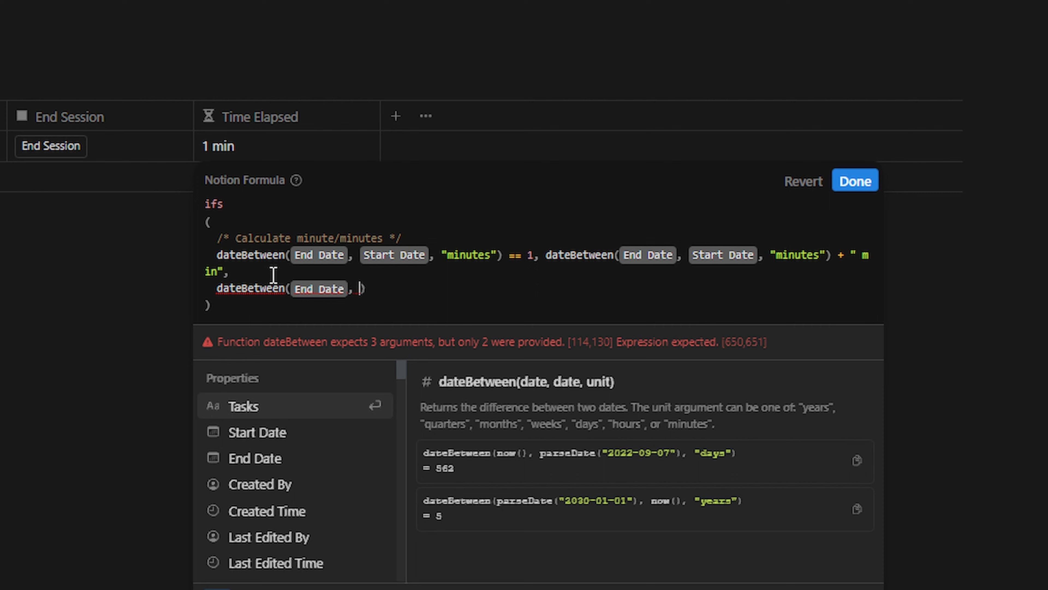
{"action": "type", "text": "star"}
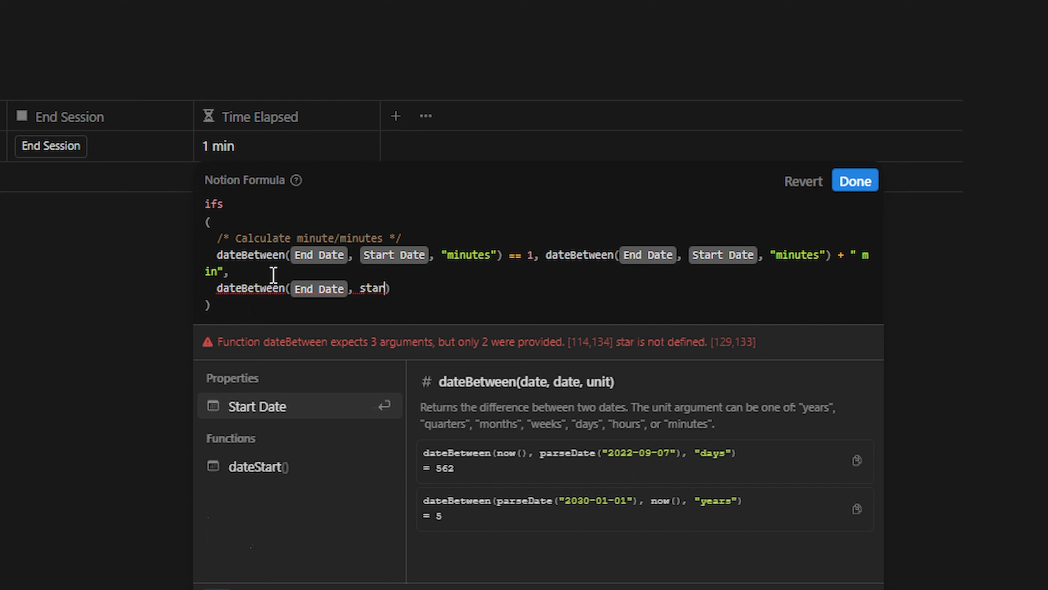
{"action": "key", "text": "Return"}
{"action": "type", "text": ", \""}
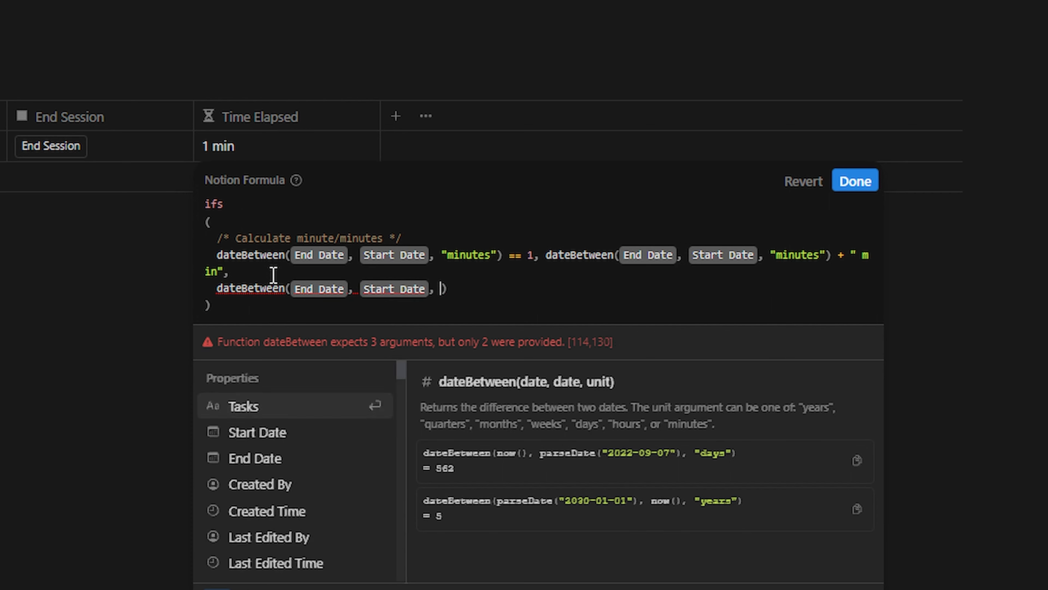
{"action": "type", "text": "minute"}
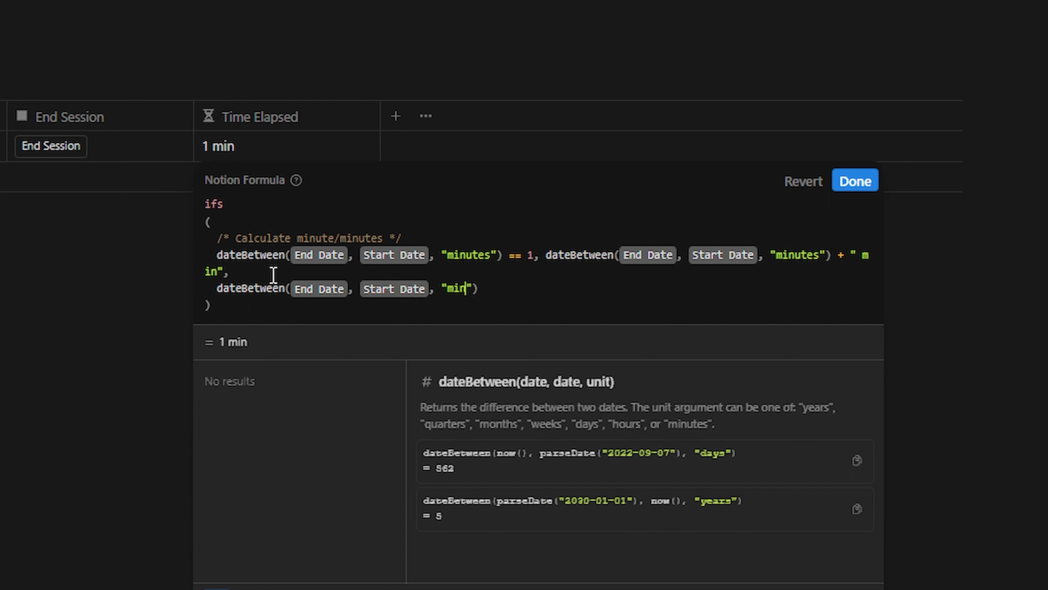
{"action": "type", "text": "s\")"}
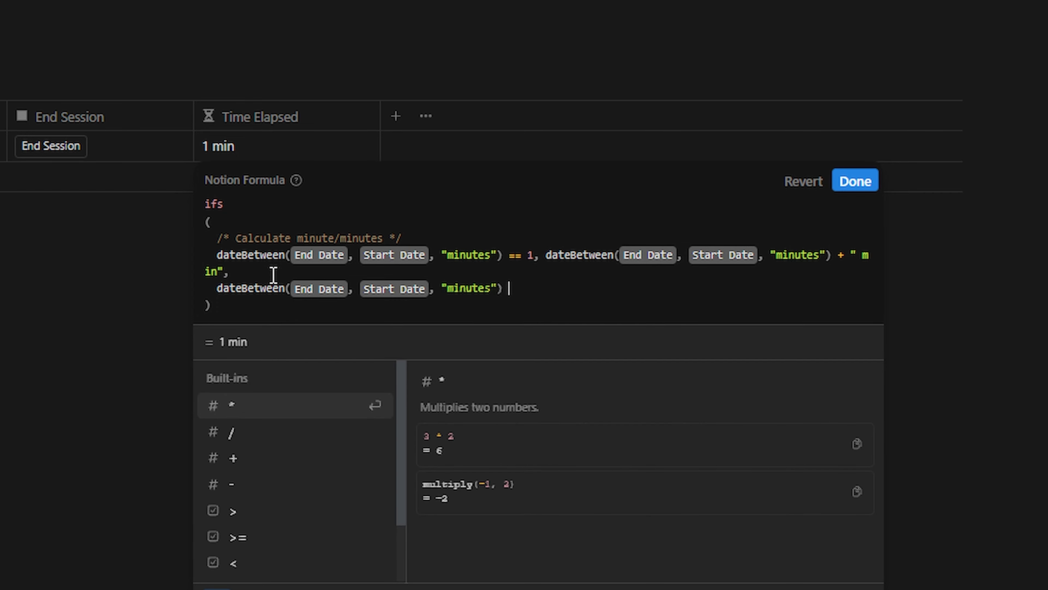
{"action": "type", "text": " >"}
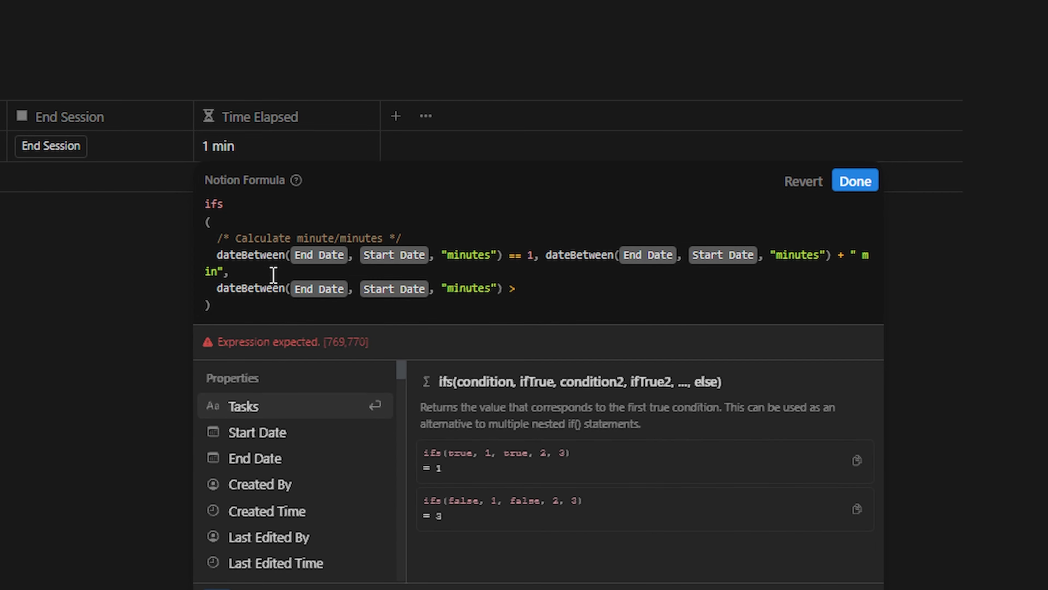
{"action": "key", "text": "BackSpace"}
{"action": "type", "text": "< 60"}
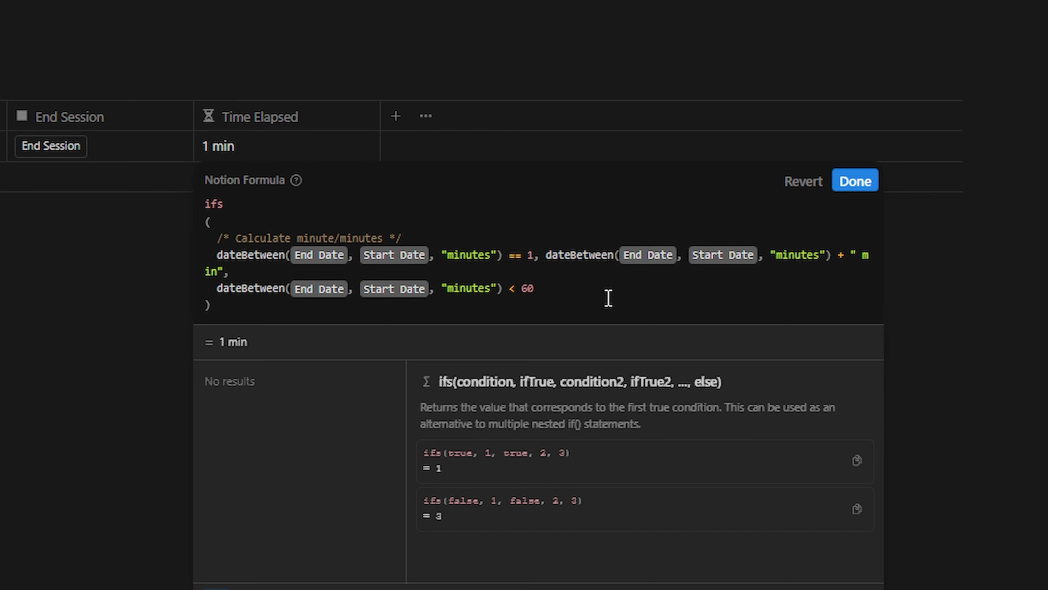
Add dateBetween(End Date, Start Date, "minutes") as the result of the < 60 condition.
{"action": "type", "text": ", "}
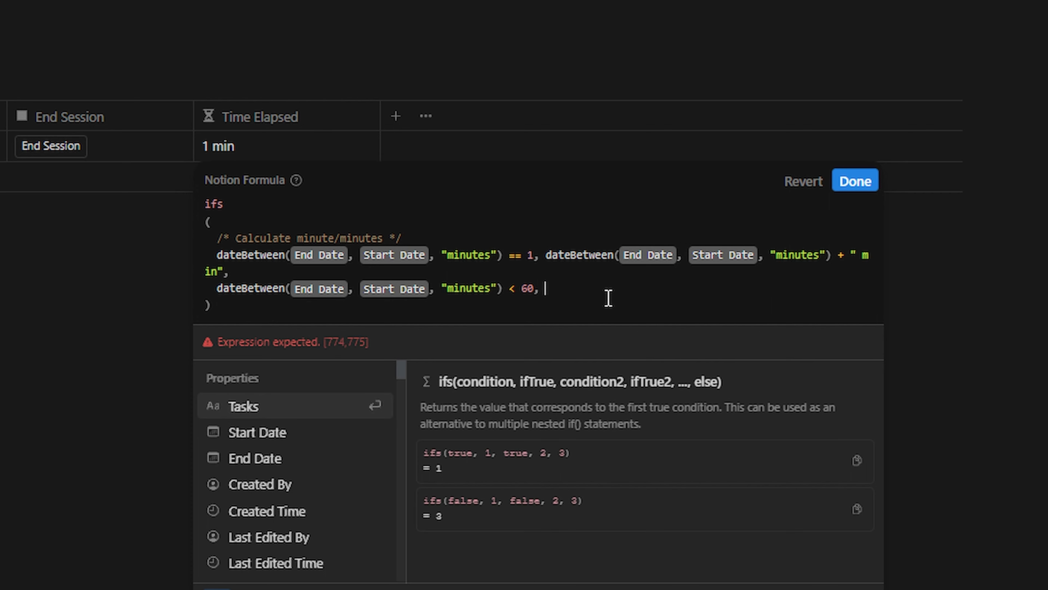
{"action": "type", "text": "date"}
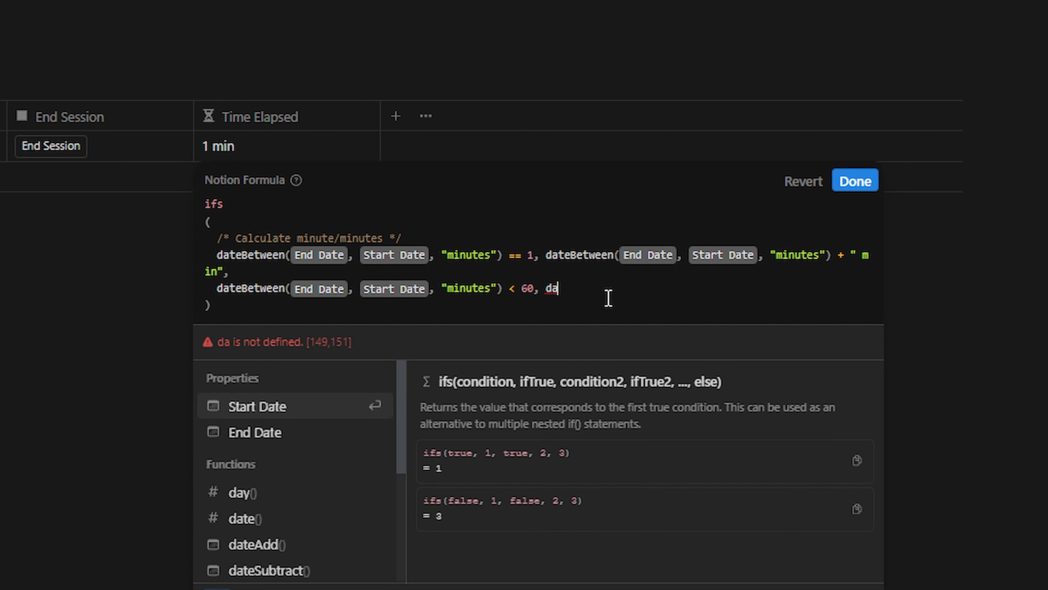
{"action": "type", "text": "b"}
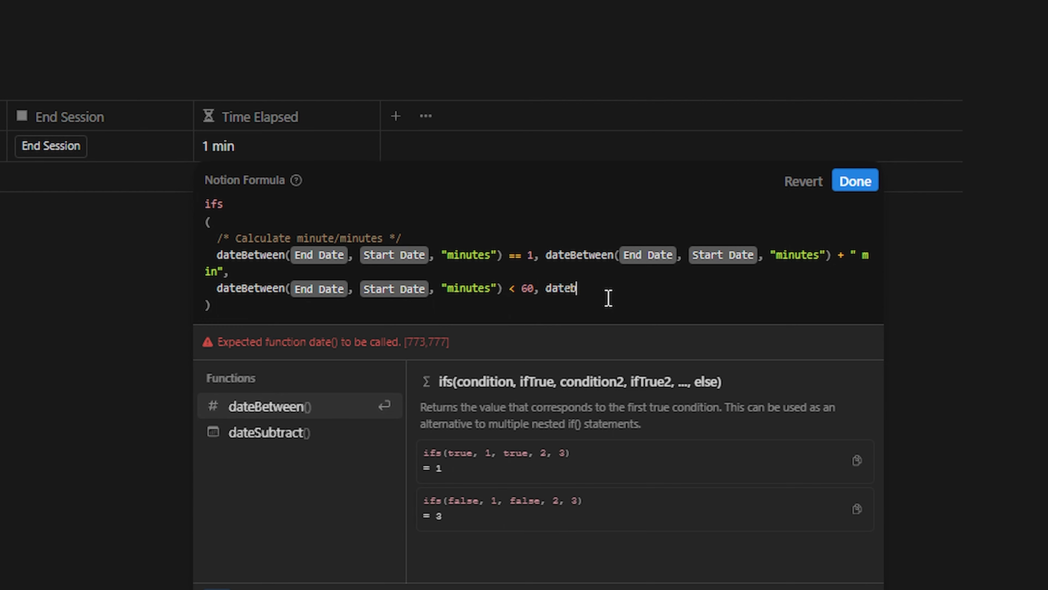
{"action": "key", "text": "Return"}
{"action": "type", "text": "end"}
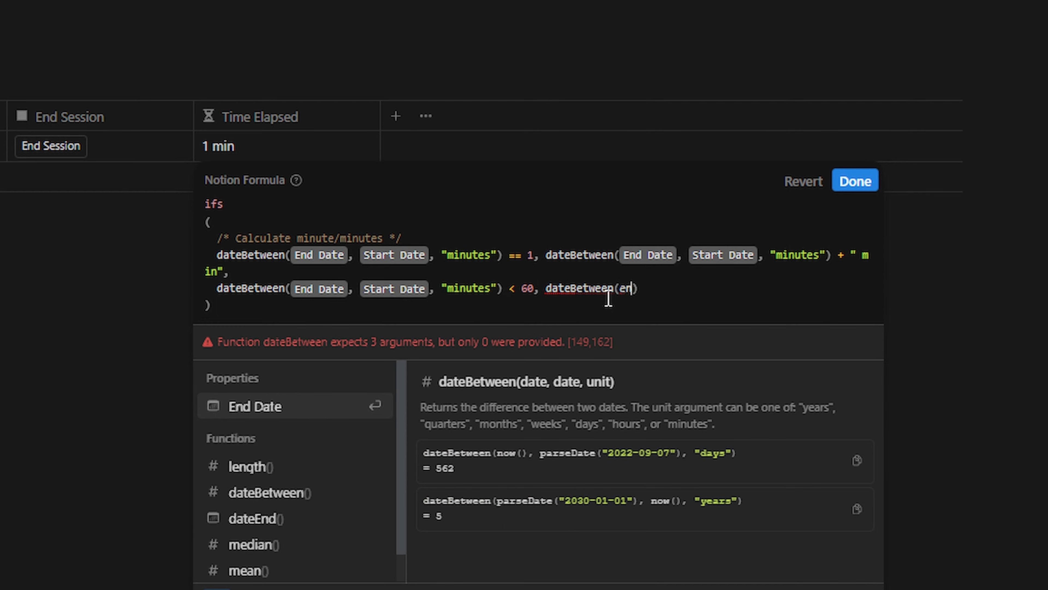
{"action": "key", "text": "Return"}
{"action": "type", "text": ", st"}
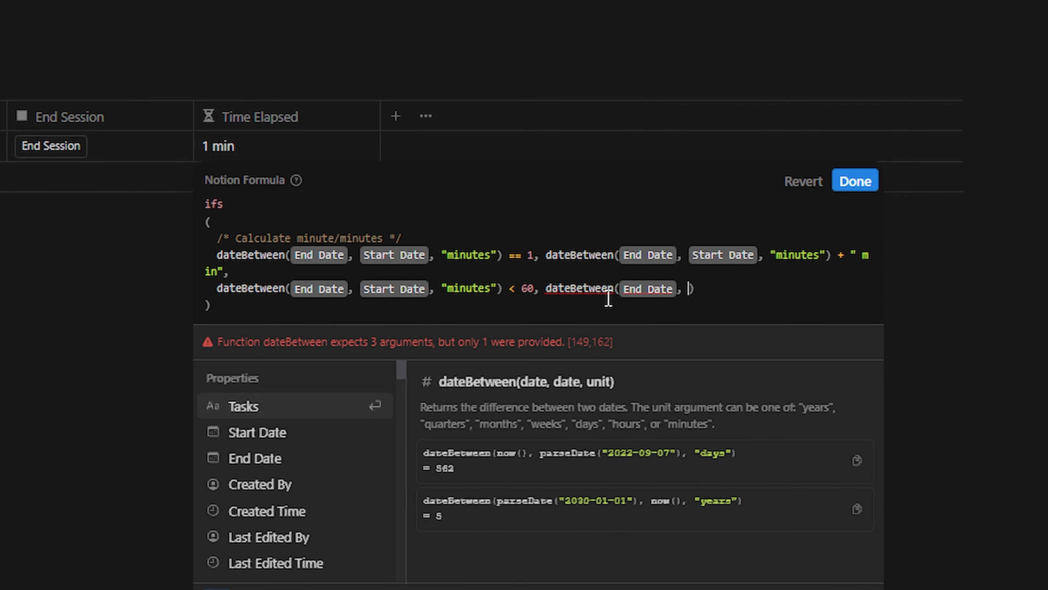
{"action": "key", "text": "Return"}
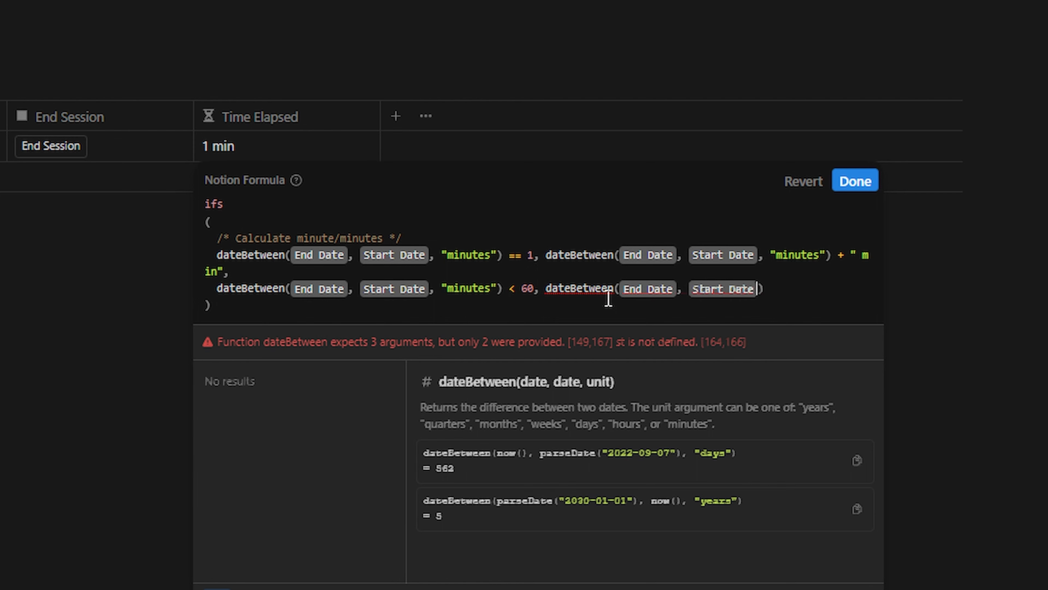
{"action": "type", "text": ", \"minu"}
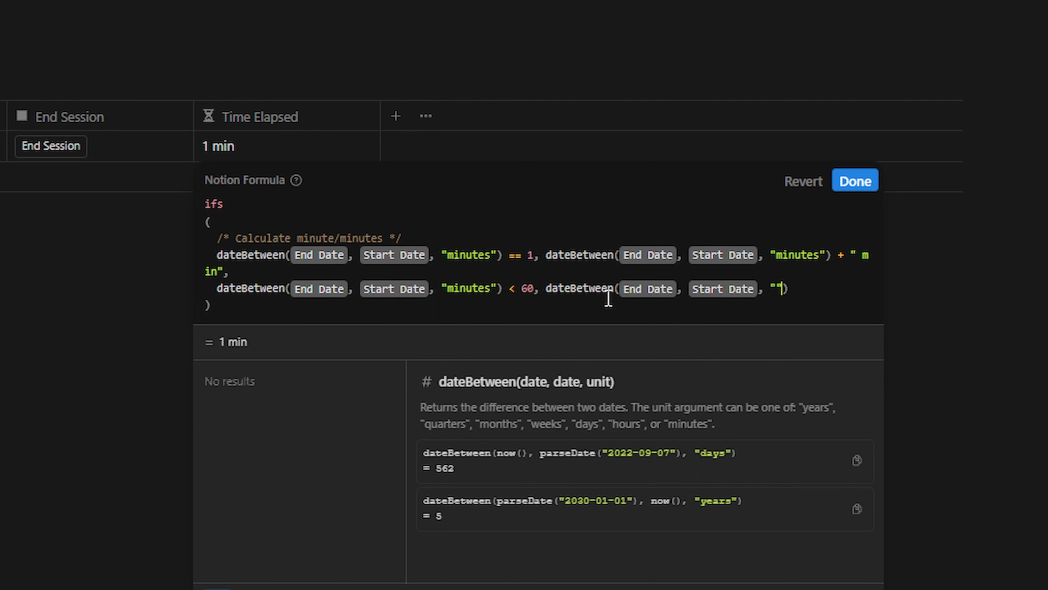
{"action": "type", "text": "tes"}
Append + " mins" to the result of the < 60 condition and save the formula.
{"action": "key", "text": "Right"}
{"action": "key", "text": "Right"}
{"action": "type", "text": "+ \""}
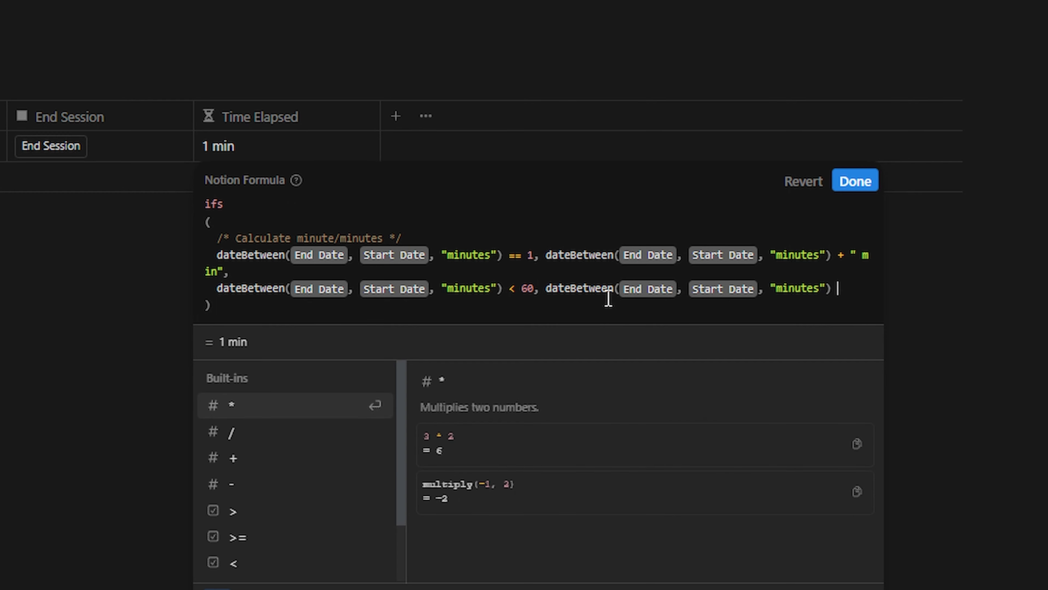
{"action": "type", "text": " mins"}
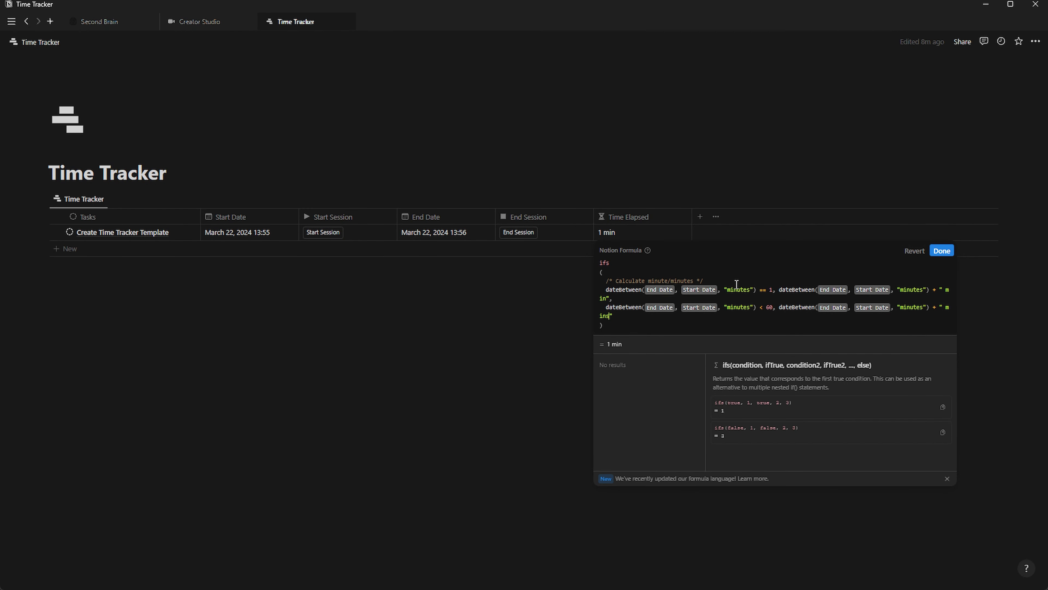
{"action": "left_click", "coordinate": [942, 252]}
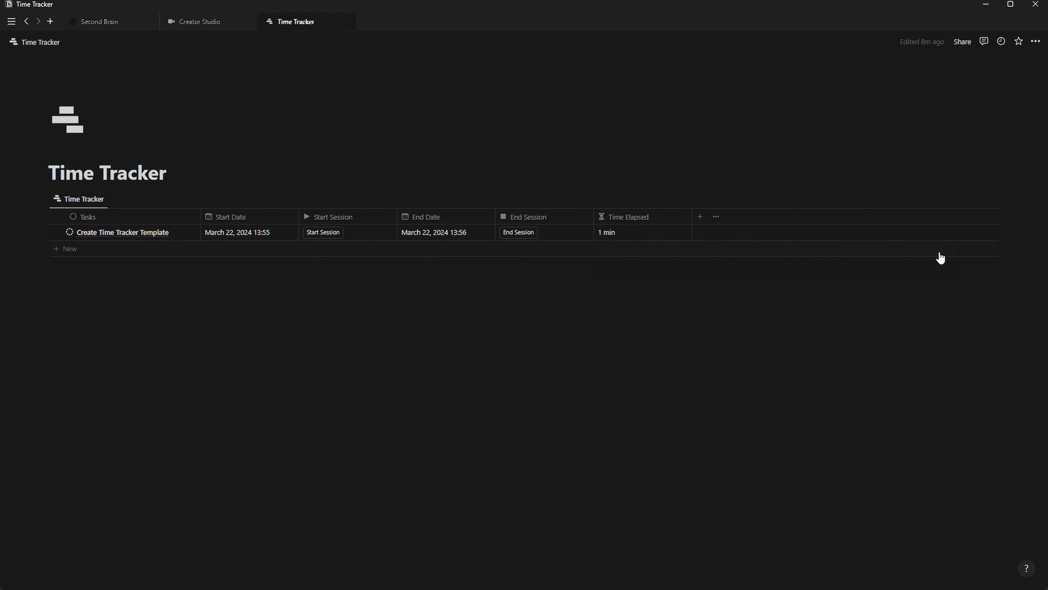
End the session of the Create Time Tracker Template task to stamp a new End Date.
{"action": "left_click", "coordinate": [470, 233]}
{"action": "left_click", "coordinate": [510, 235]}
{"action": "left_click", "coordinate": [512, 233]}
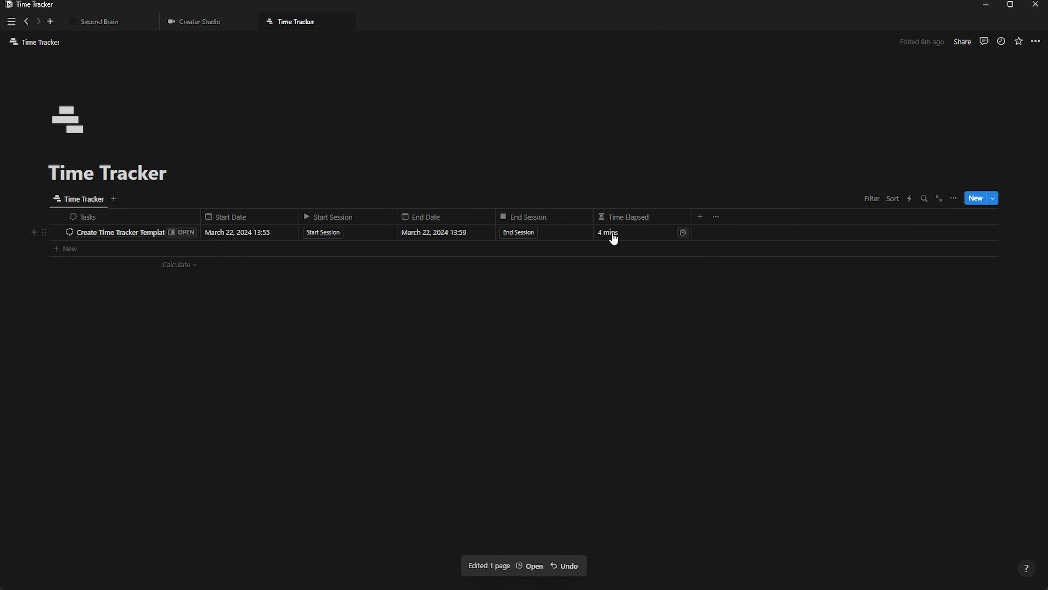
Set the task's End Date time to 13:56 and end its session again to test the elapsed time.
{"action": "left_click", "coordinate": [475, 233]}
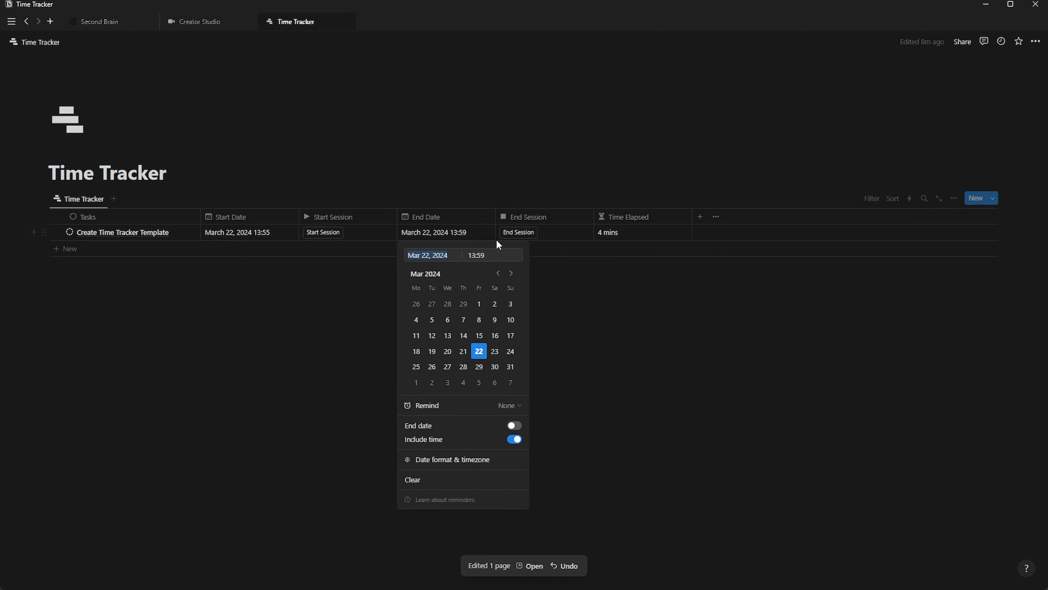
{"action": "left_click", "coordinate": [486, 254]}
{"action": "key", "text": "BackSpace"}
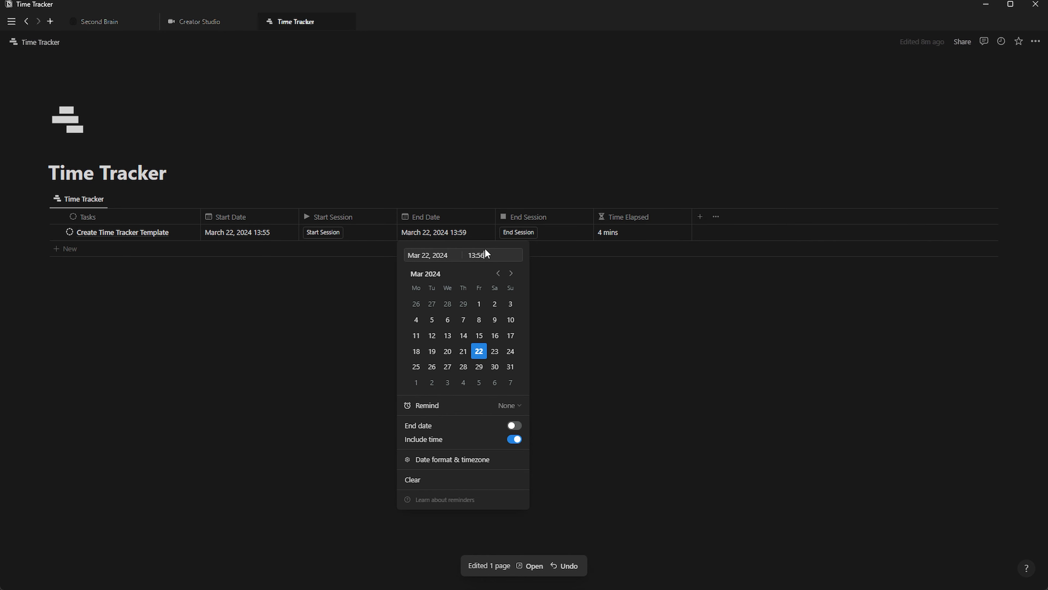
{"action": "type", "text": "6"}
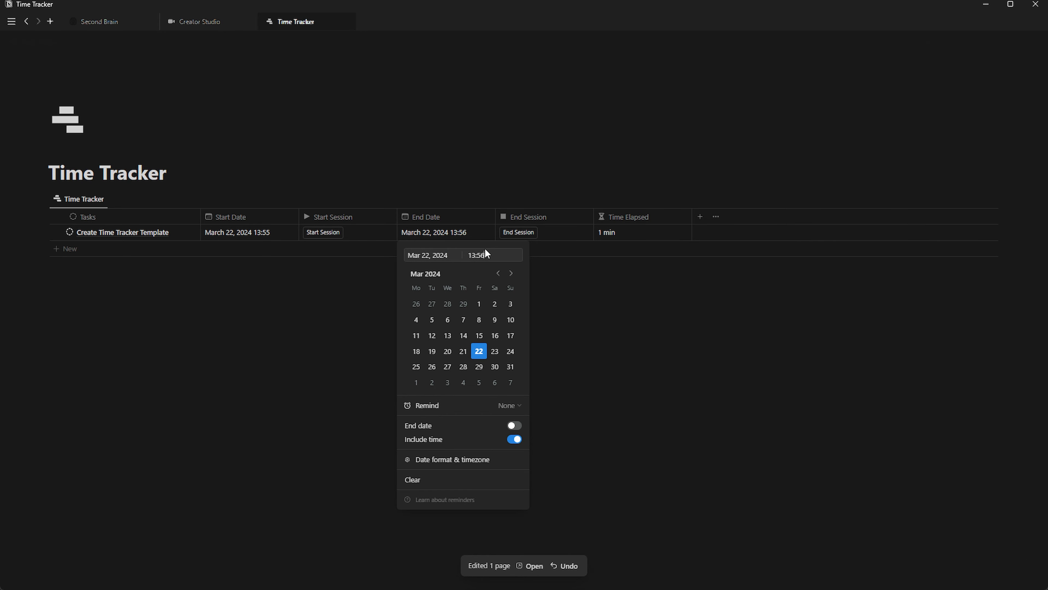
{"action": "left_click", "coordinate": [529, 231]}
{"action": "left_click", "coordinate": [528, 233]}
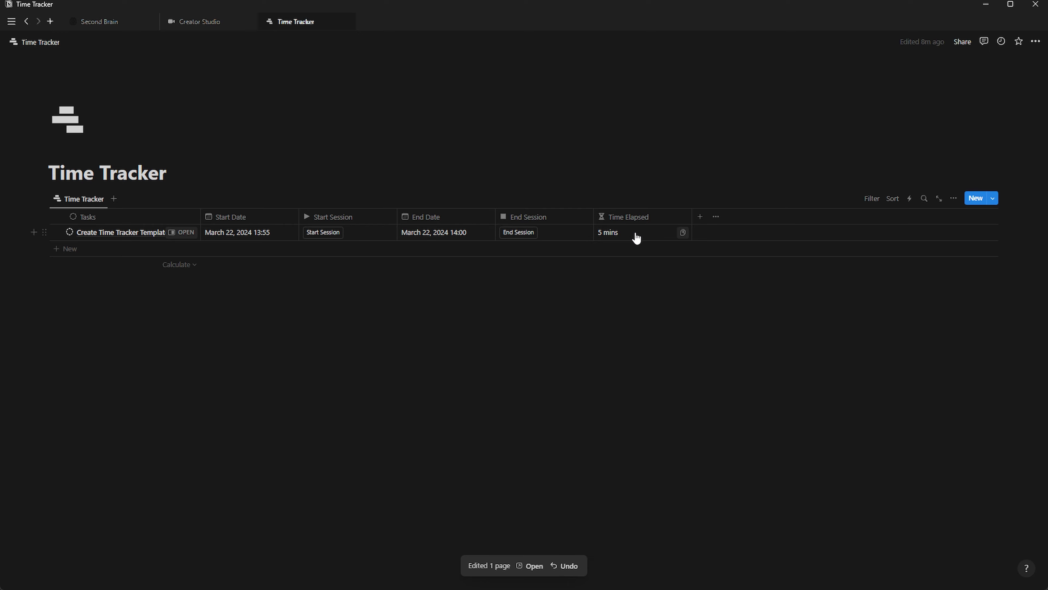
In the Time Elapsed formula, add a comma after the < 60 line and the comment /* Calculate hour/hours + minutes */ below it.
{"action": "left_click", "coordinate": [636, 239]}
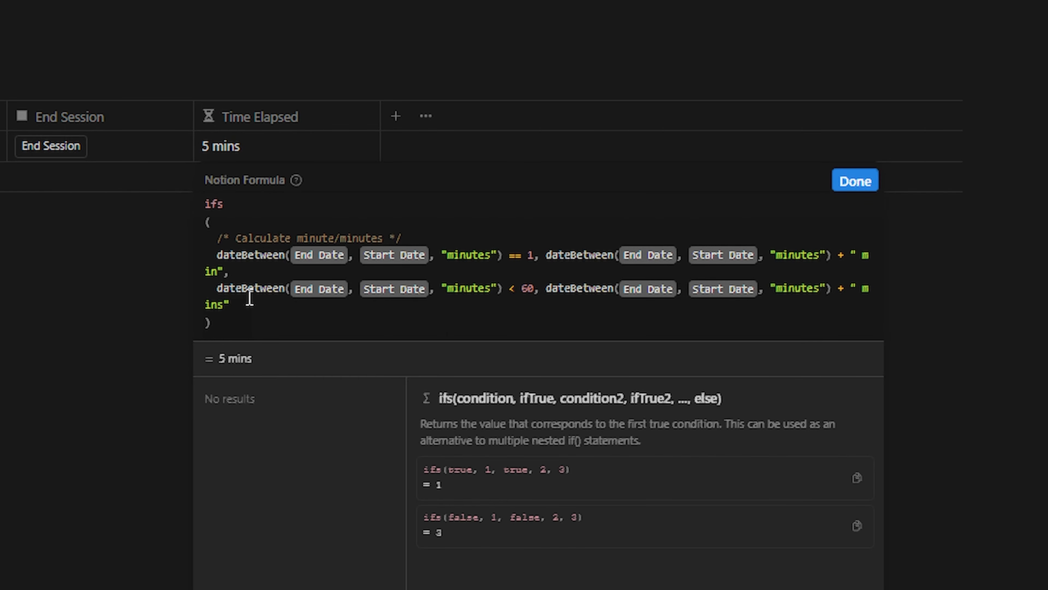
{"action": "type", "text": ","}
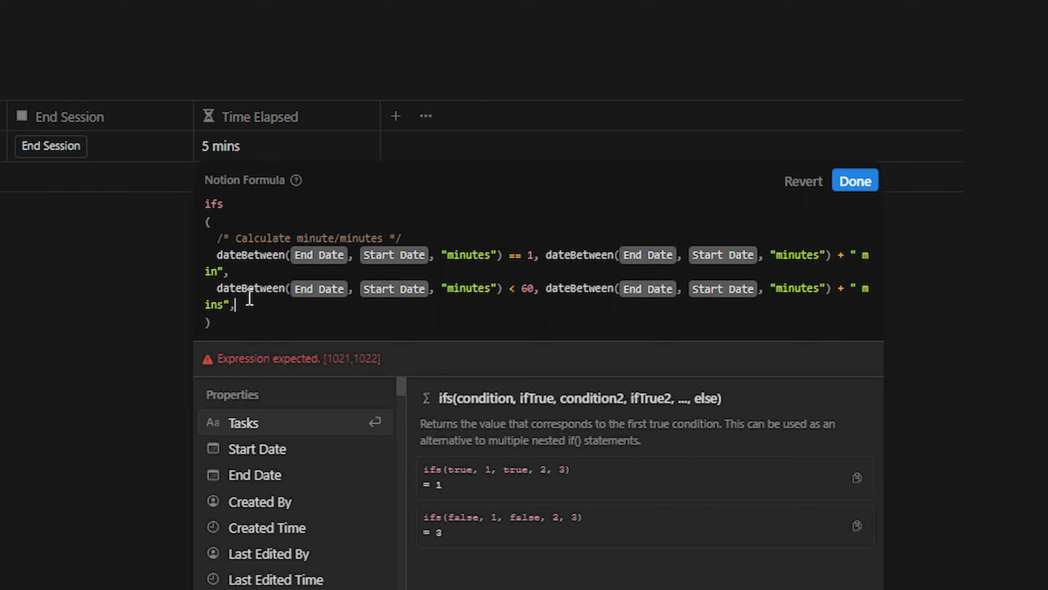
{"action": "key", "text": "Return"}
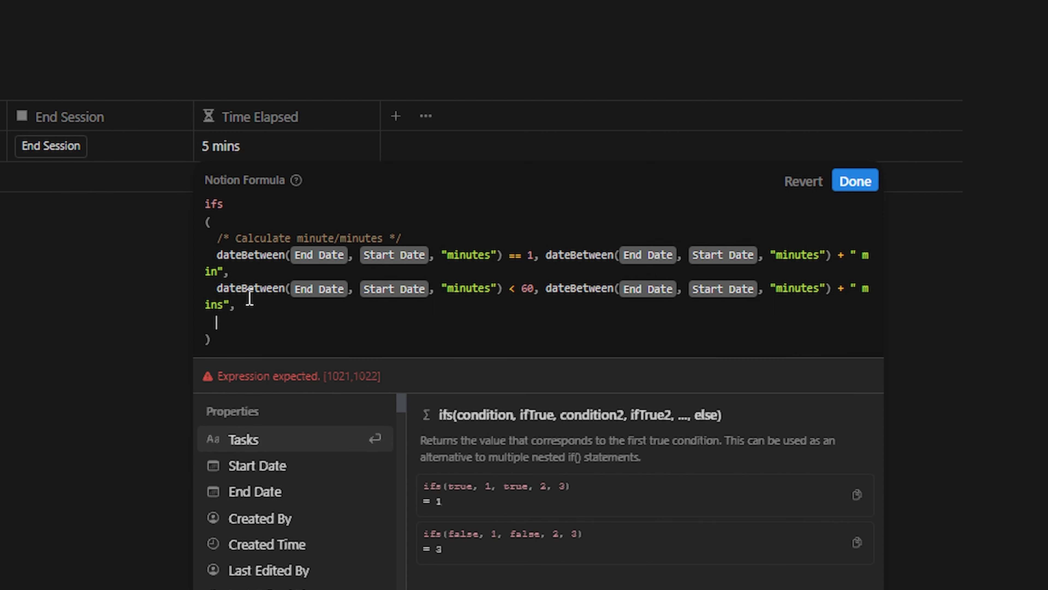
{"action": "key", "text": "Return"}
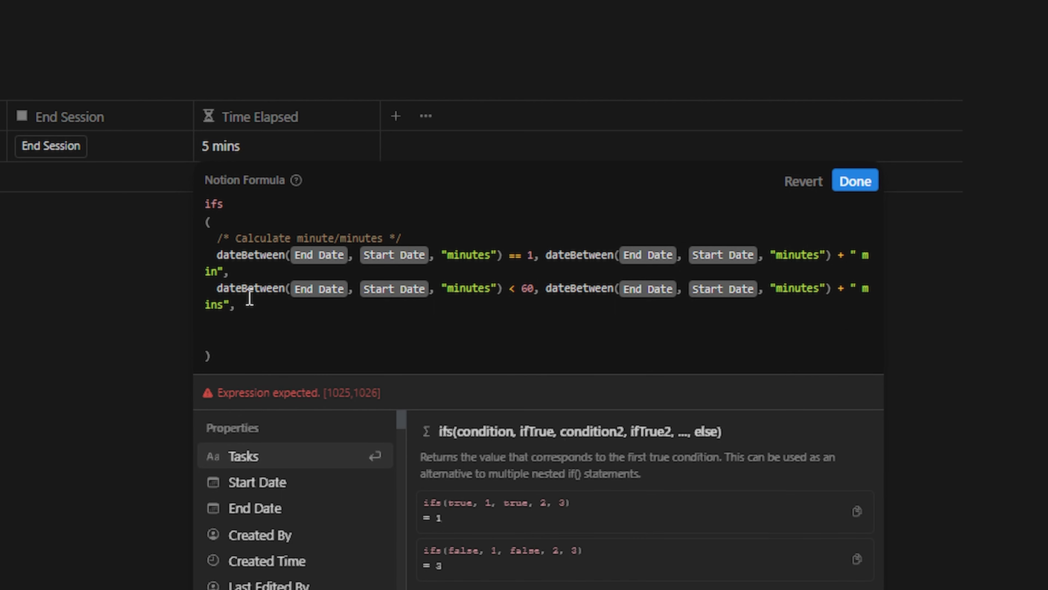
{"action": "type", "text": "/"}
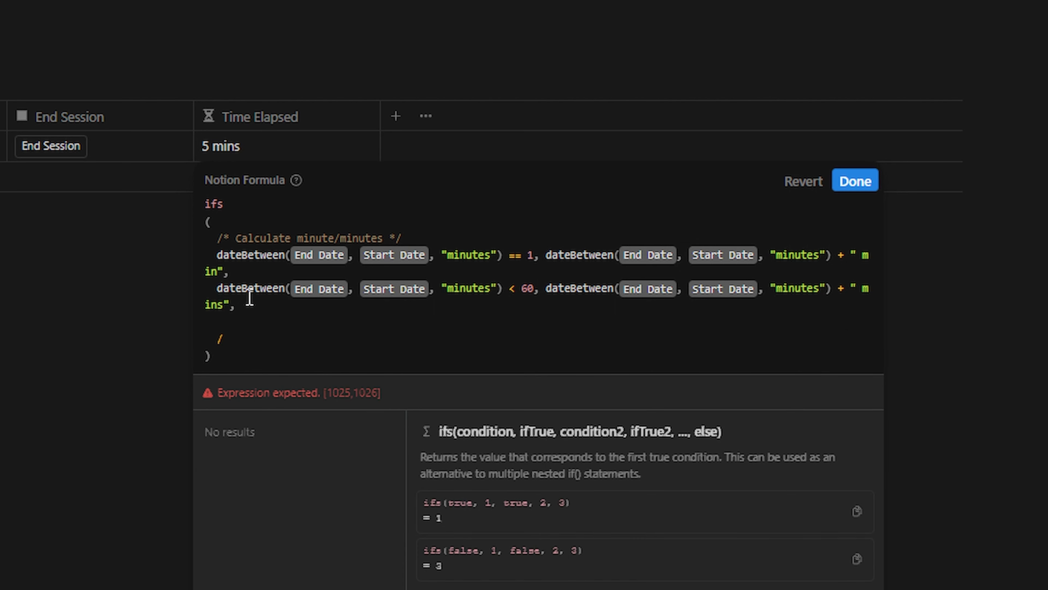
{"action": "type", "text": "*"}
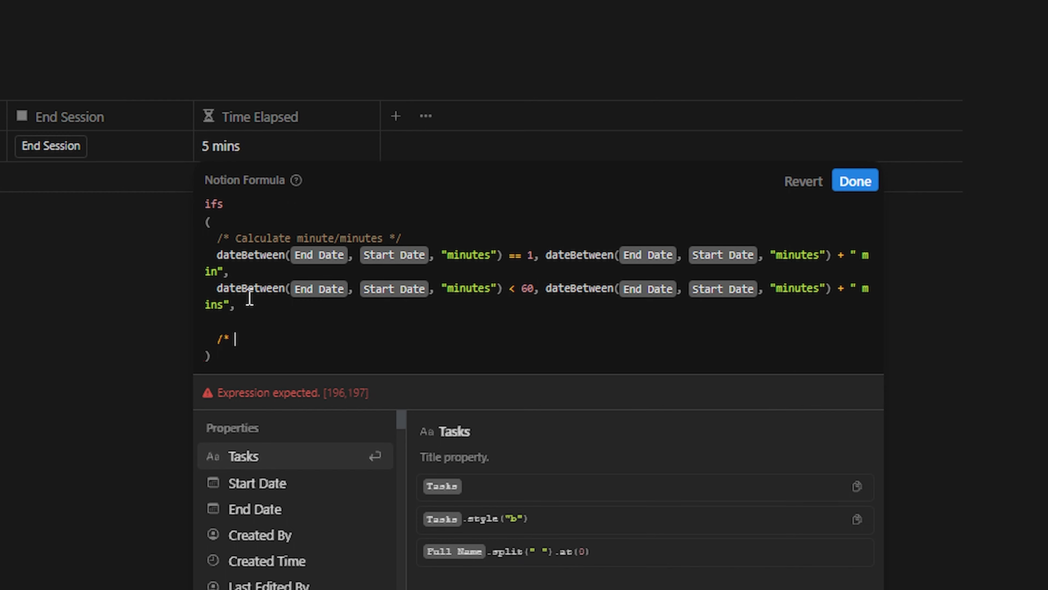
{"action": "type", "text": "Calculate h"}
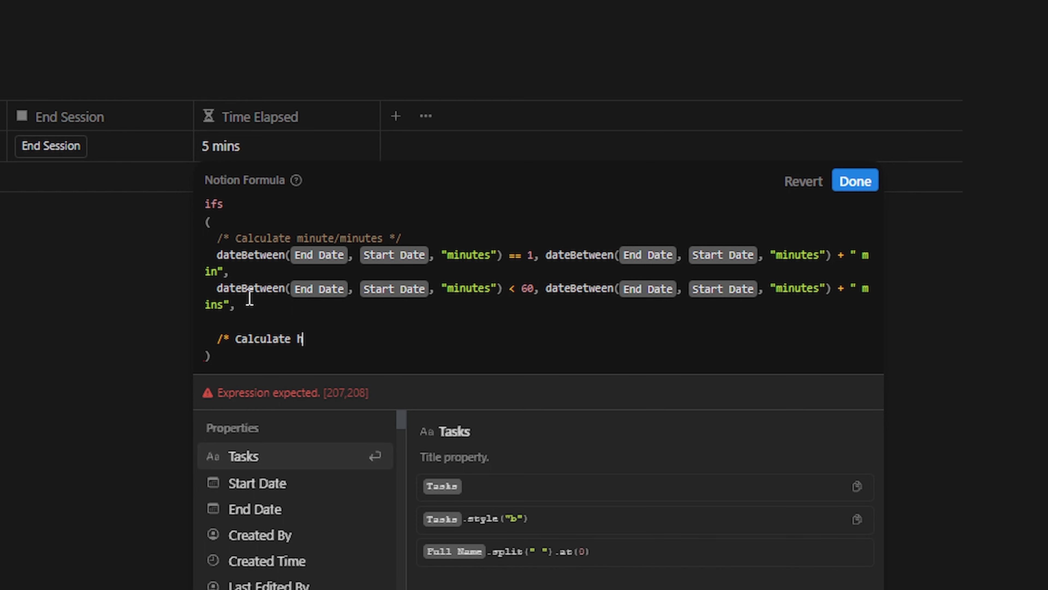
{"action": "type", "text": "our/hours + "}
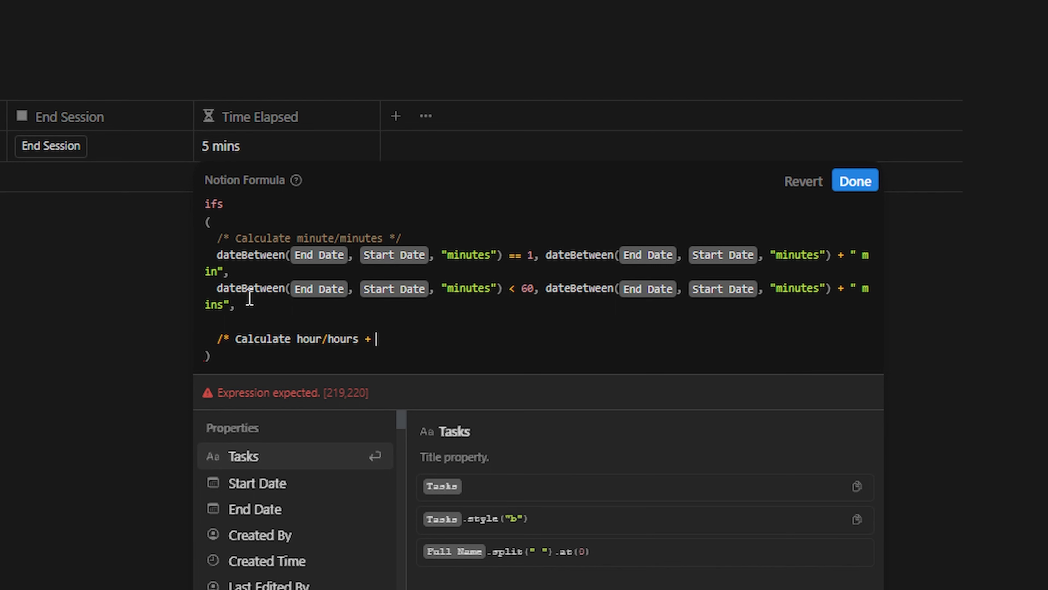
{"action": "type", "text": "minutes */"}
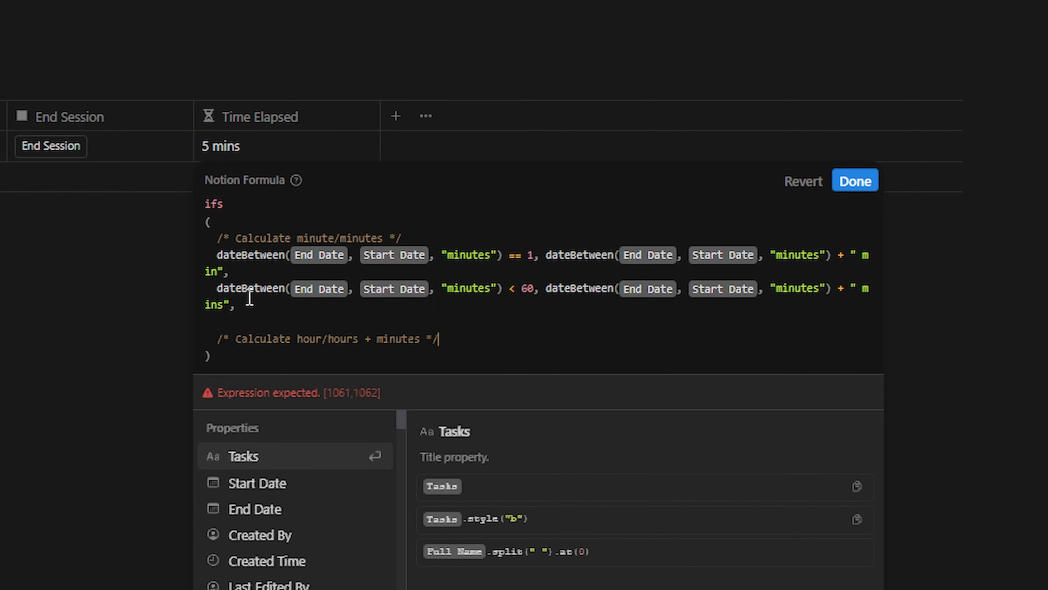
{"action": "key", "text": "Return"}
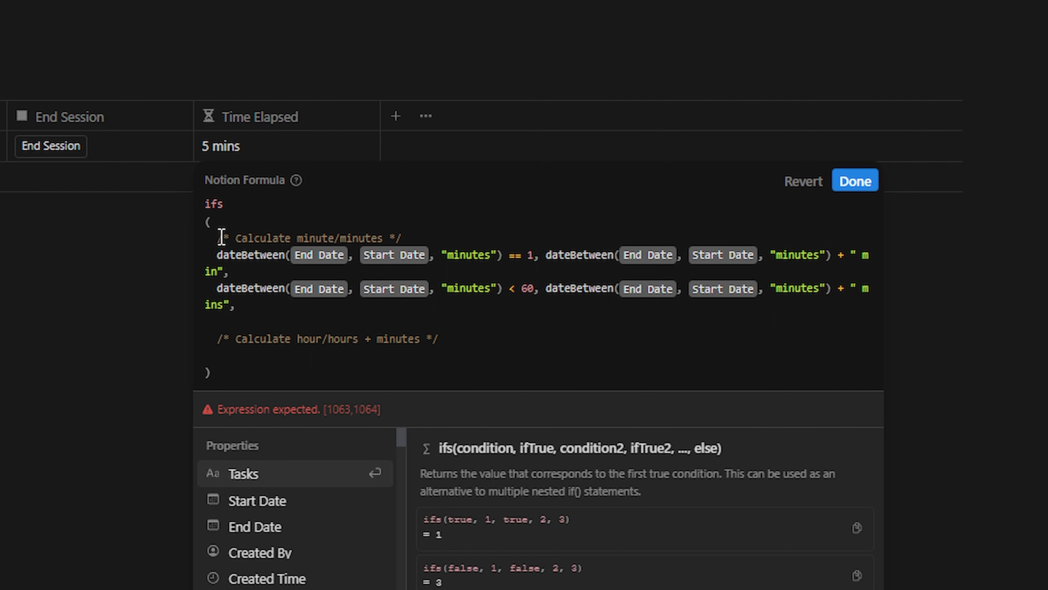
Copy the minutes == 1 condition with its " min" result onto the line below the hour/hours comment.
{"action": "left_click_drag", "start_coordinate": [217, 252], "coordinate": [227, 267]}
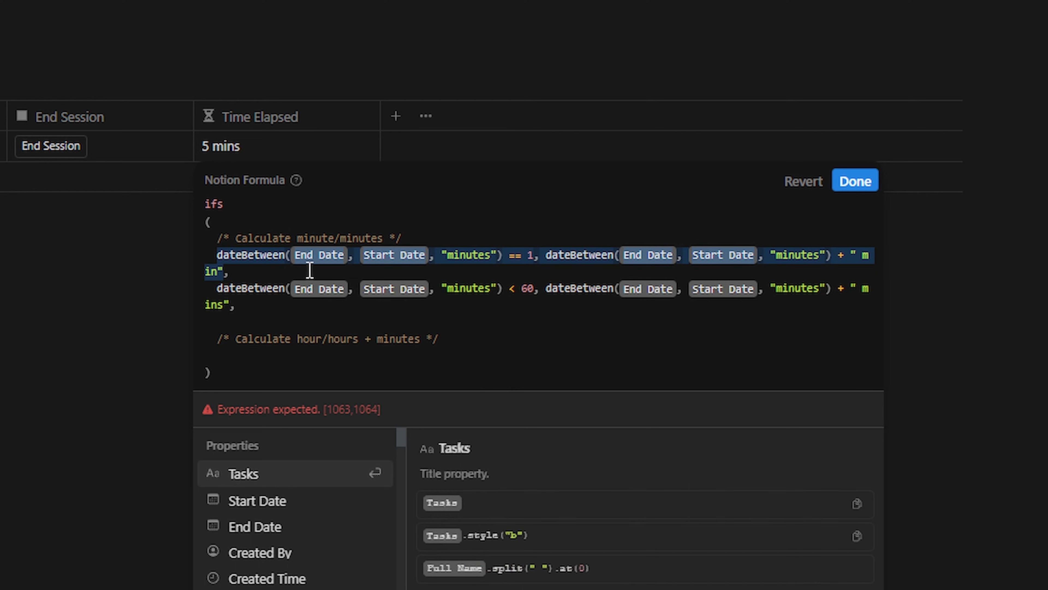
{"action": "key", "text": "ctrl+c"}
{"action": "left_click", "coordinate": [246, 355]}
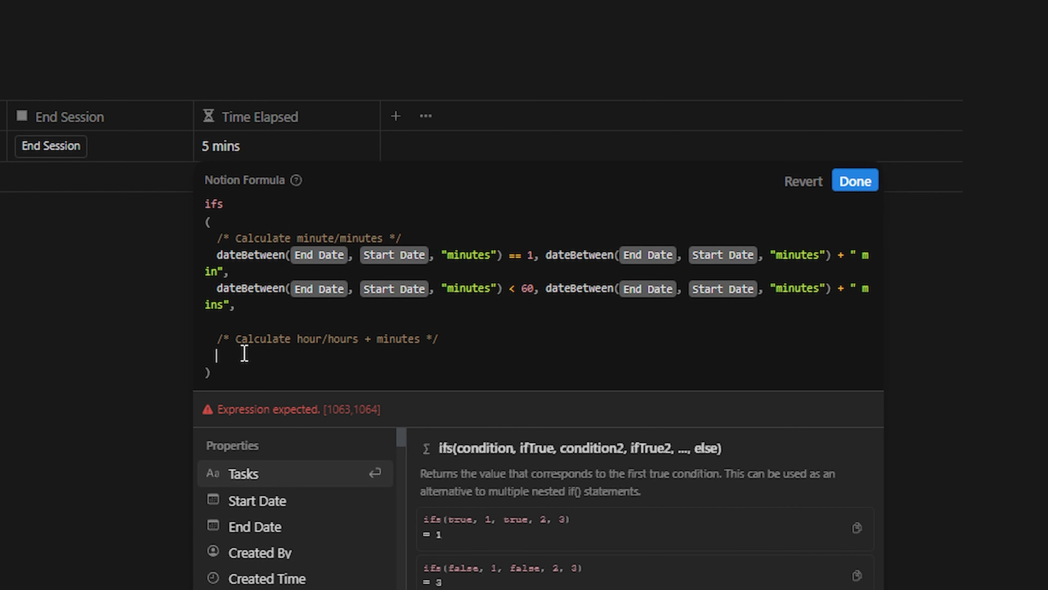
{"action": "key", "text": "ctrl+v"}
Change the unit in the copied line's == 1 condition to "hours".
{"action": "left_click", "coordinate": [491, 356]}
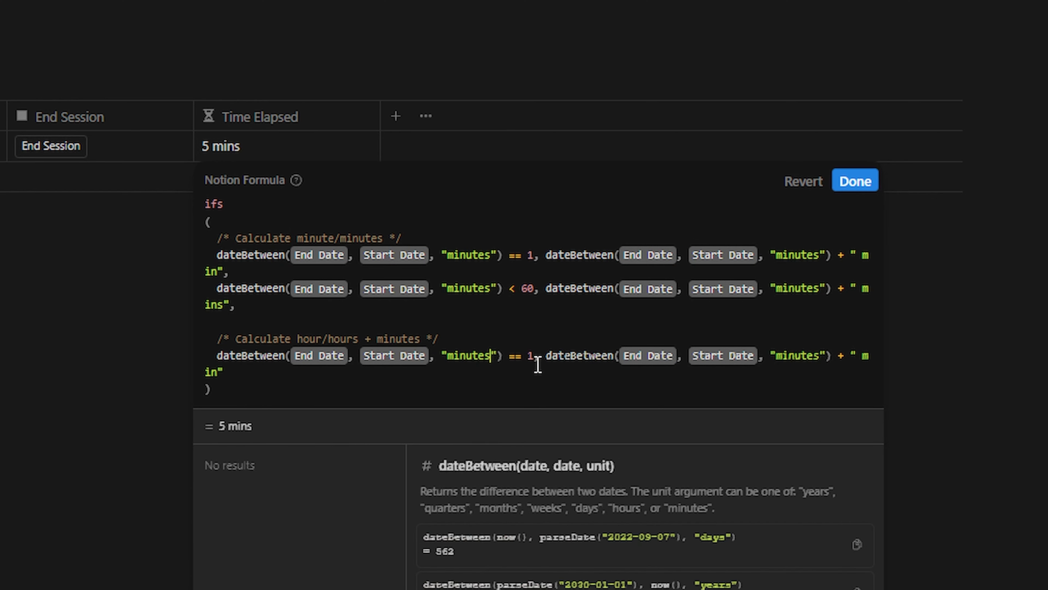
{"action": "key", "text": "BackSpace"}
{"action": "key", "text": "BackSpace"}
{"action": "key", "text": "BackSpace"}
{"action": "key", "text": "BackSpace"}
{"action": "key", "text": "BackSpace"}
{"action": "key", "text": "BackSpace"}
{"action": "key", "text": "BackSpace"}
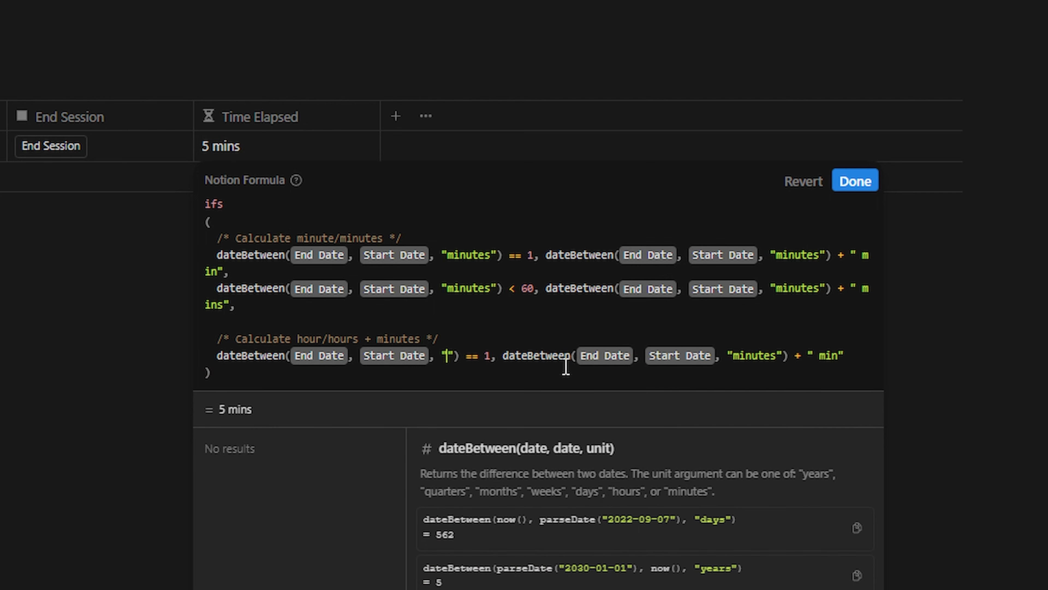
{"action": "type", "text": "houe"}
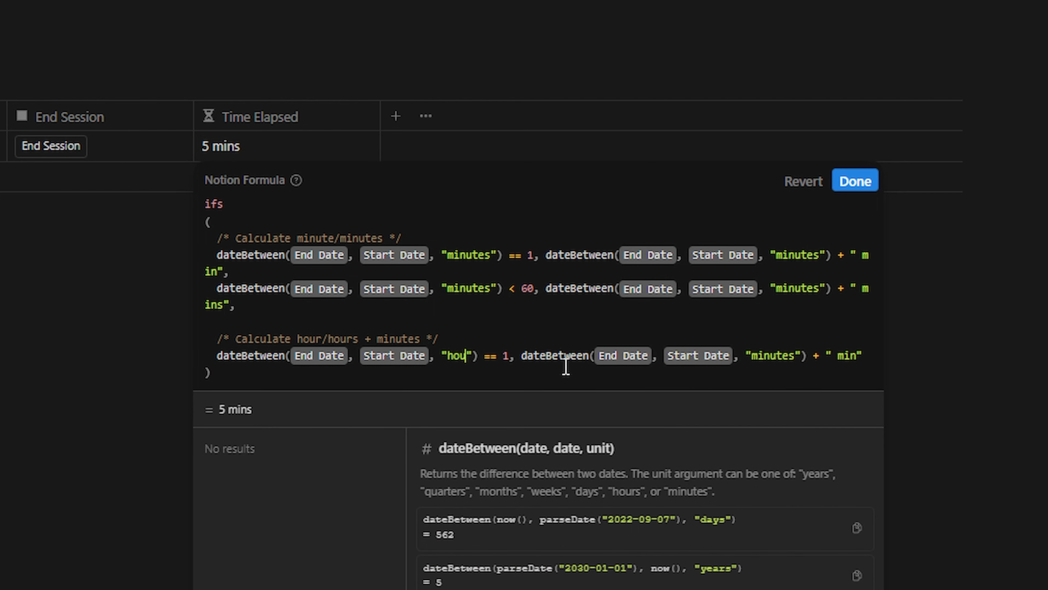
{"action": "key", "text": "BackSpace"}
{"action": "type", "text": "rs"}
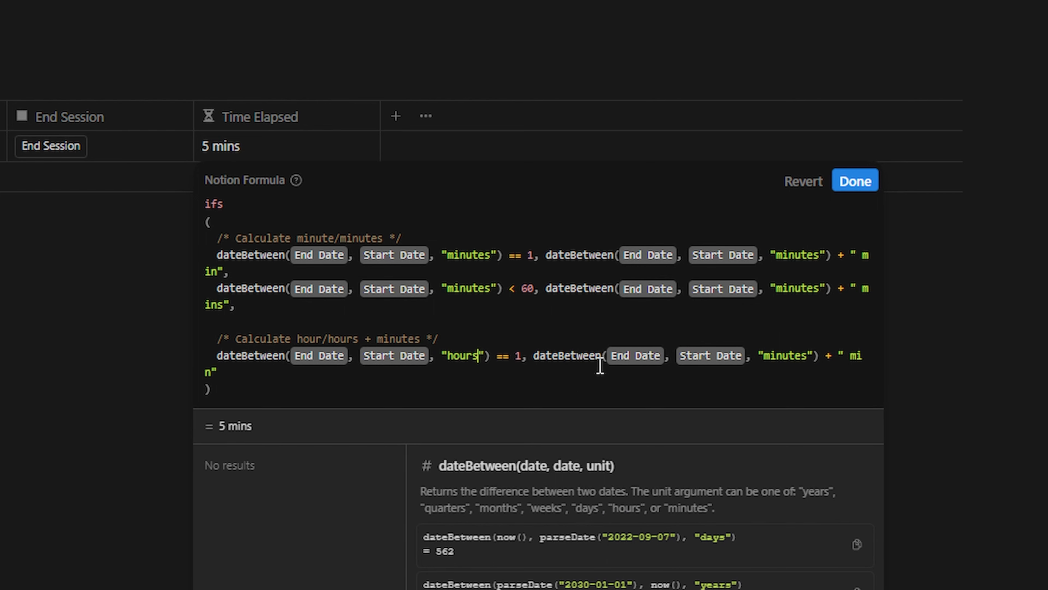
Change the unit in the copied line's result dateBetween to "hours".
{"action": "left_click", "coordinate": [807, 355]}
{"action": "key", "text": "BackSpace"}
{"action": "key", "text": "BackSpace"}
{"action": "key", "text": "BackSpace"}
{"action": "key", "text": "BackSpace"}
{"action": "key", "text": "BackSpace"}
{"action": "key", "text": "BackSpace"}
{"action": "key", "text": "BackSpace"}
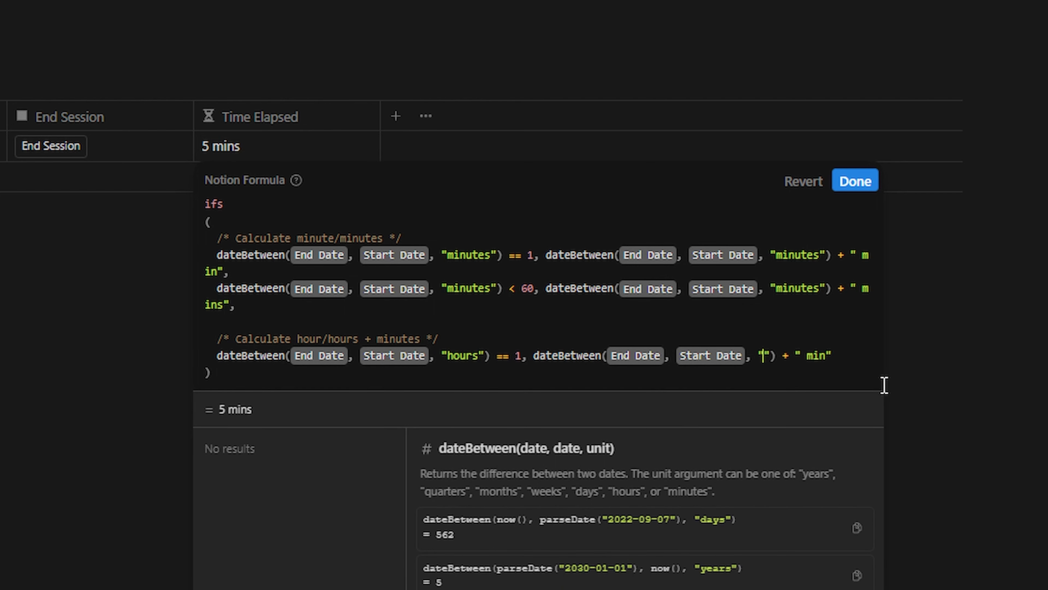
{"action": "type", "text": "hours"}
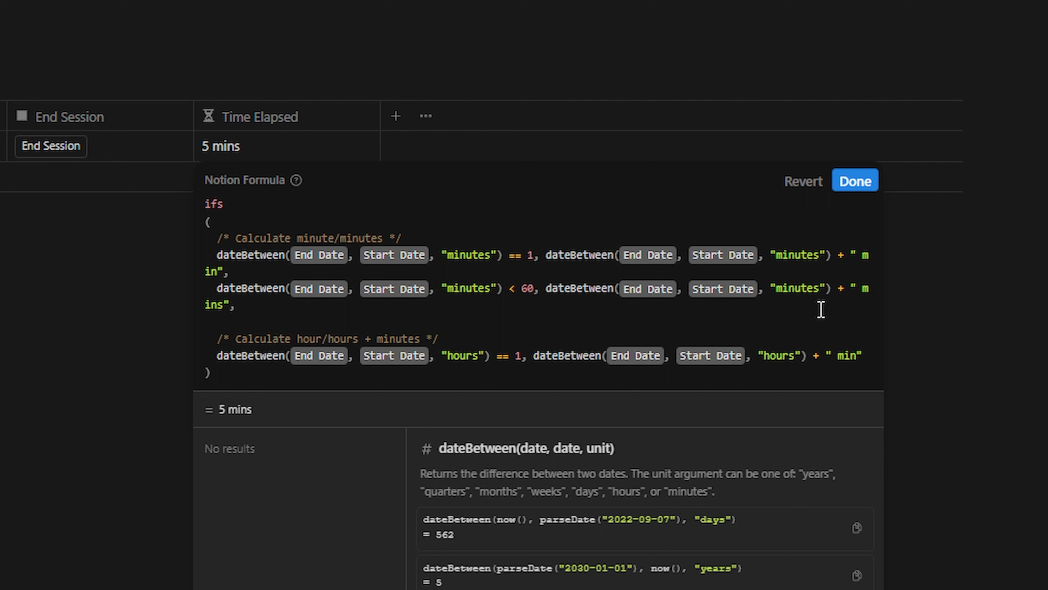
Replace the copied line's text suffix with " hr" and save the formula.
{"action": "left_click", "coordinate": [858, 356]}
{"action": "key", "text": "BackSpace"}
{"action": "key", "text": "BackSpace"}
{"action": "key", "text": "BackSpace"}
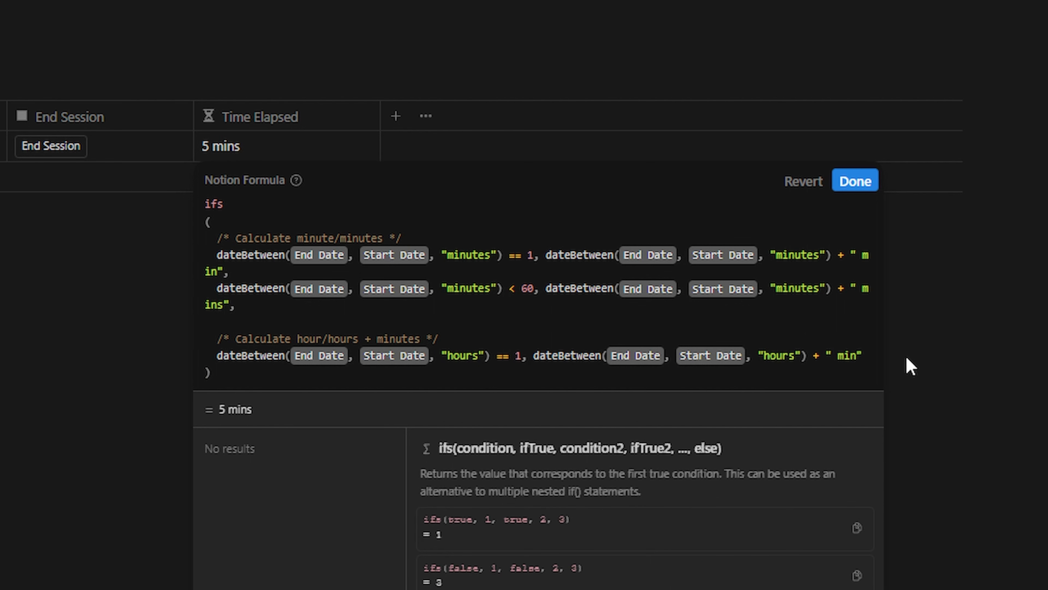
{"action": "type", "text": "hr"}
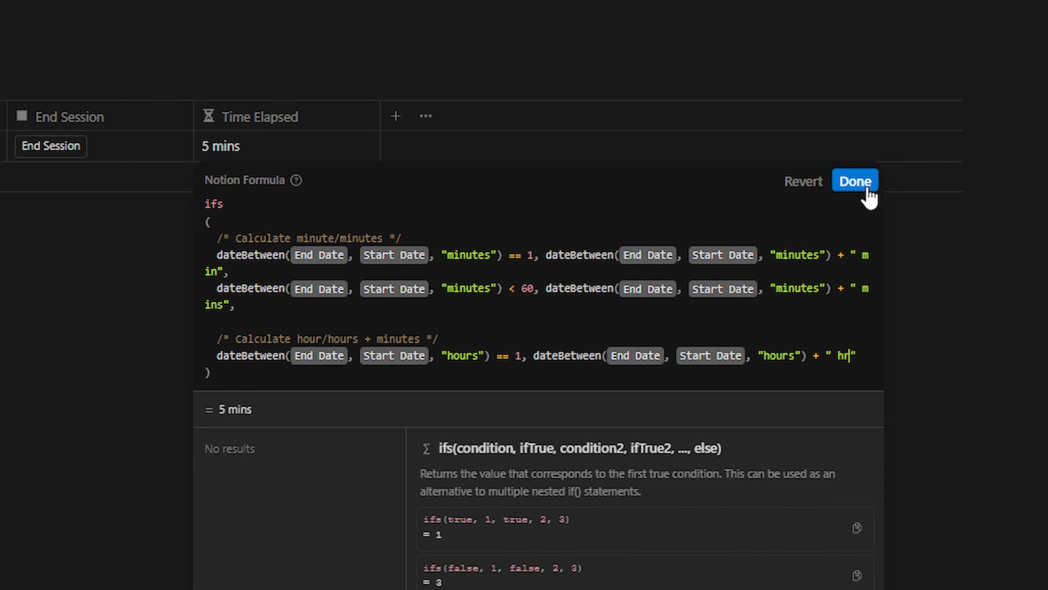
{"action": "left_click", "coordinate": [855, 181]}
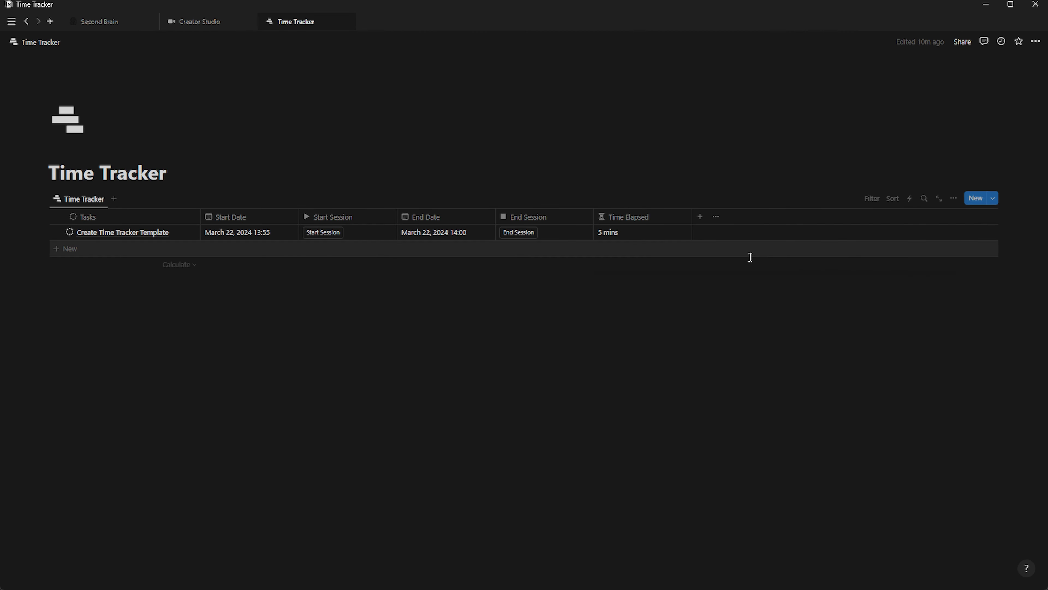
Set the Create Time Tracker Template task's End Date time to 15:00 to test the hour result.
{"action": "left_click", "coordinate": [439, 236]}
{"action": "left_click", "coordinate": [477, 254]}
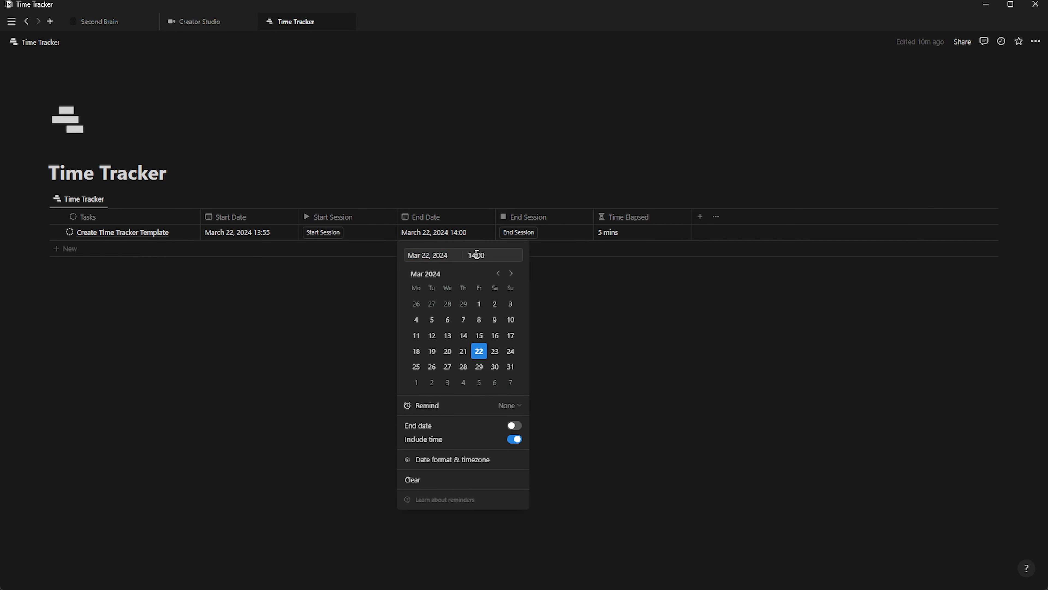
{"action": "key", "text": "BackSpace"}
{"action": "type", "text": "5"}
{"action": "key", "text": "Escape"}
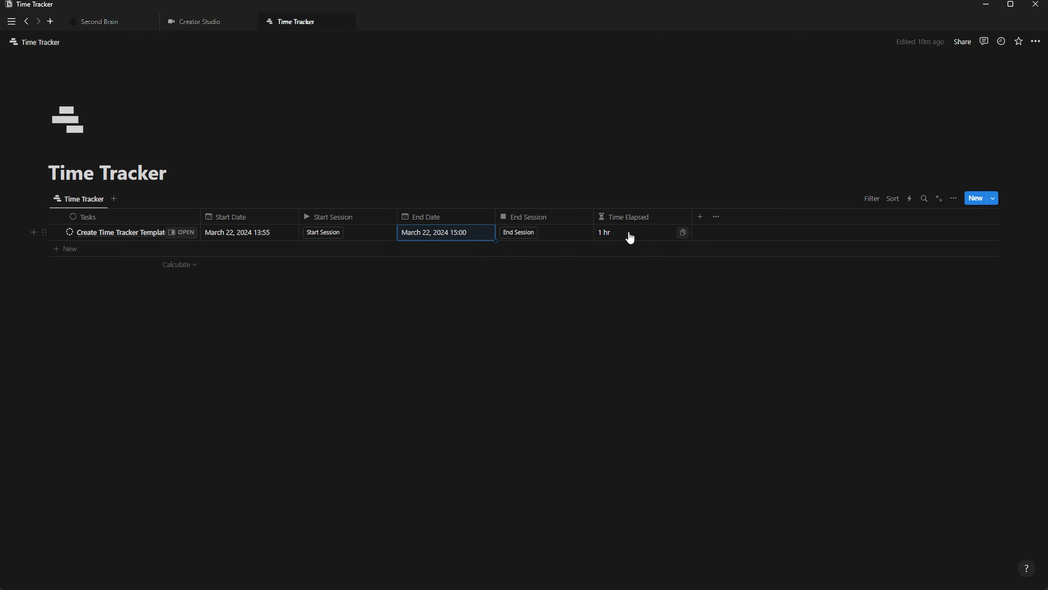
Reopen the Time Elapsed formula, add trailing spaces inside the " hr" text, and append a + operator after it.
{"action": "left_click", "coordinate": [629, 235]}
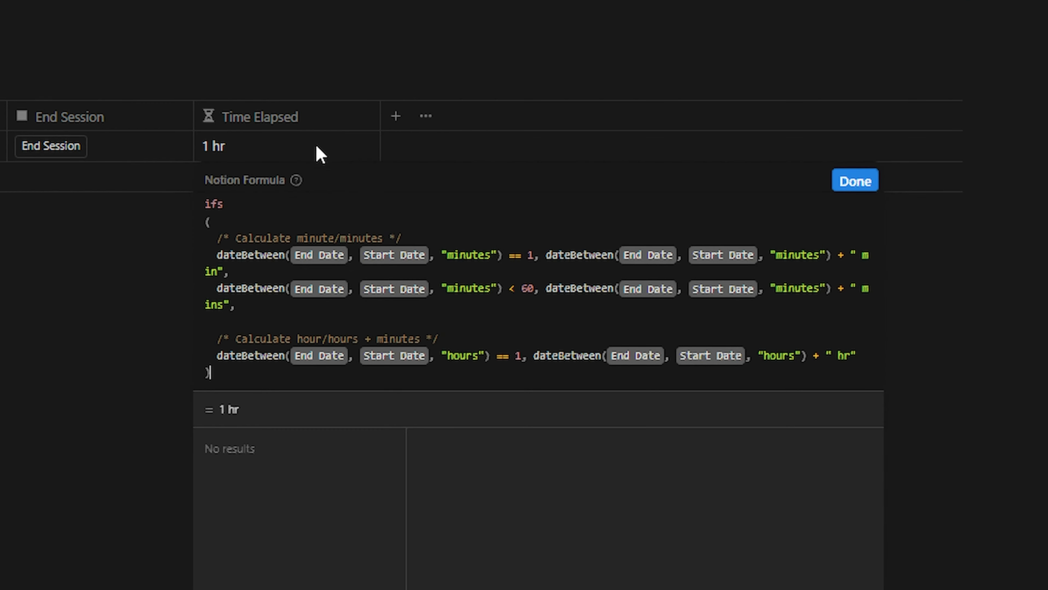
{"action": "left_click", "coordinate": [867, 356]}
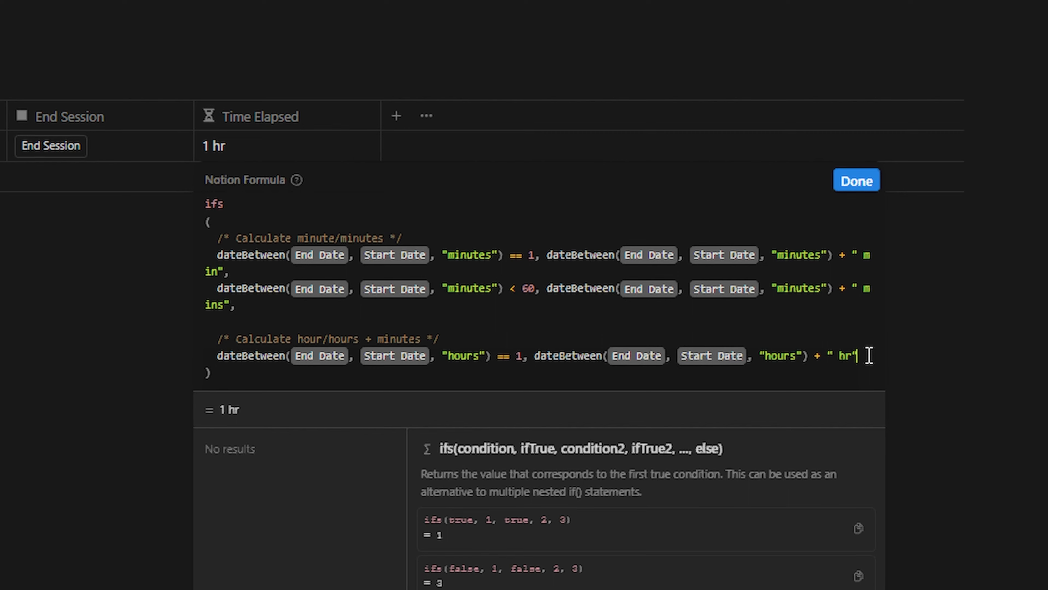
{"action": "key", "text": "Left"}
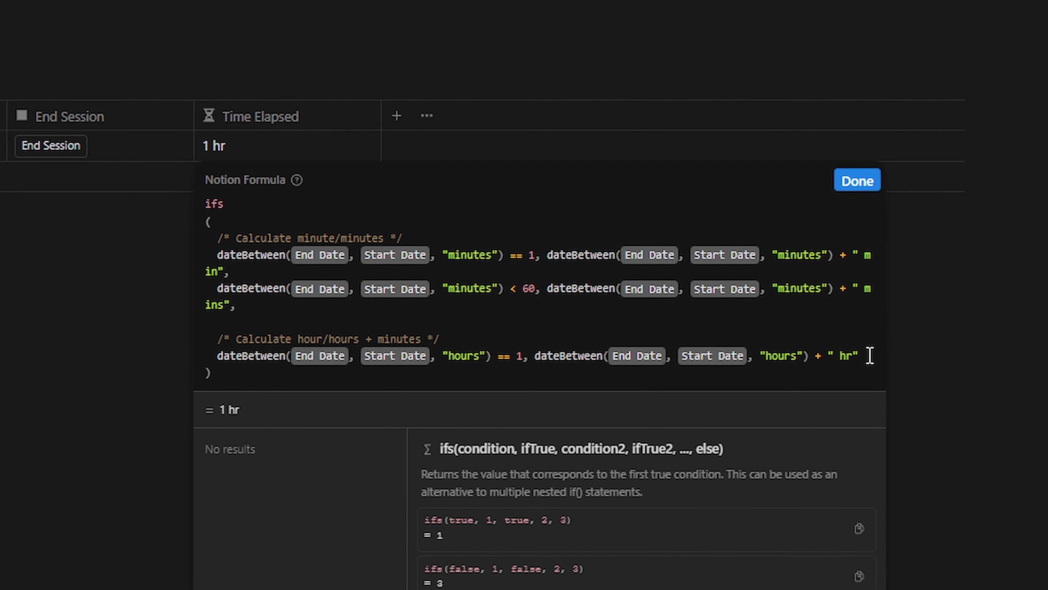
{"action": "key", "text": "Right"}
{"action": "key", "text": "Right"}
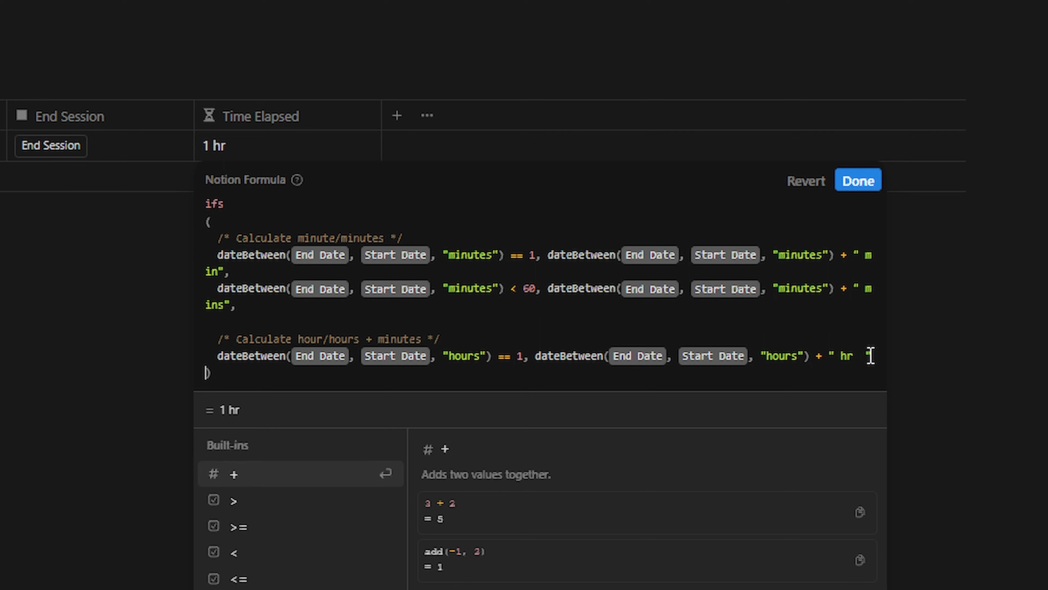
{"action": "left_click", "coordinate": [871, 356]}
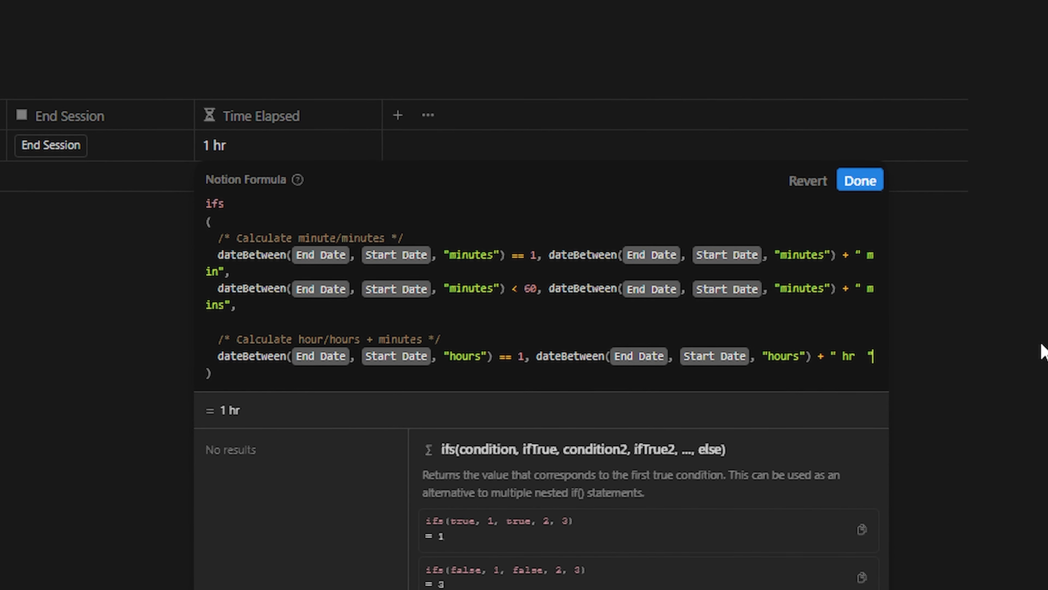
{"action": "type", "text": "+"}
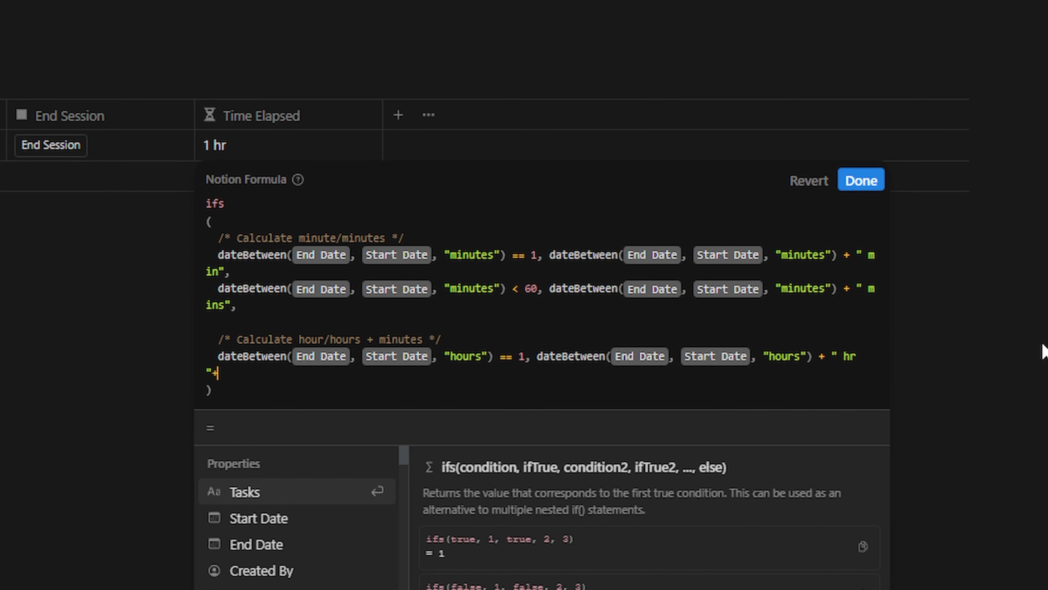
{"action": "key", "text": "BackSpace"}
{"action": "type", "text": "+"}
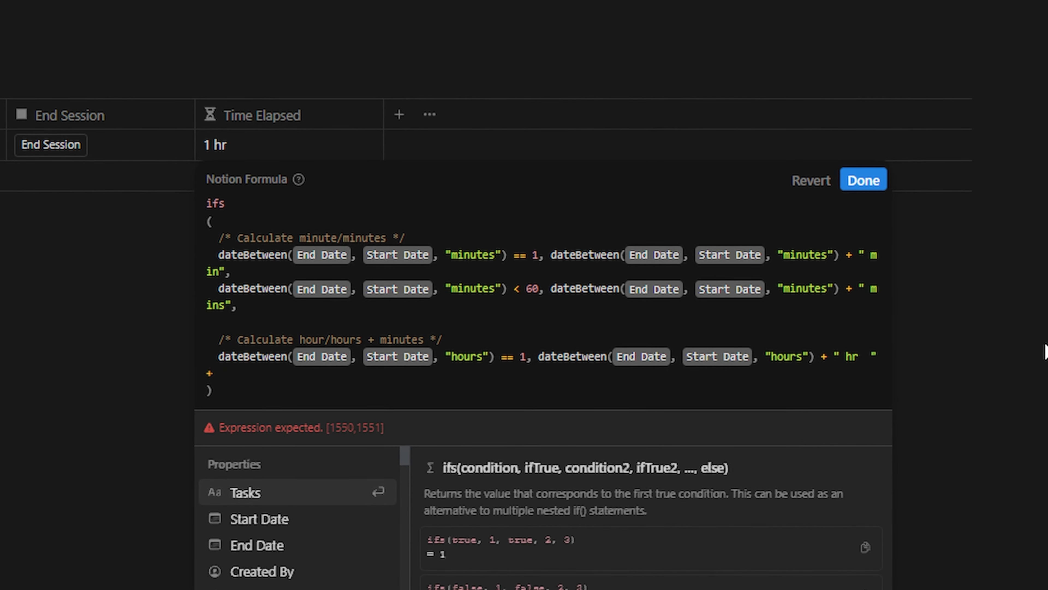
Append a dateBetween function with End Date and Start Date as its dates after the hour line's + operator.
{"action": "type", "text": " datebe"}
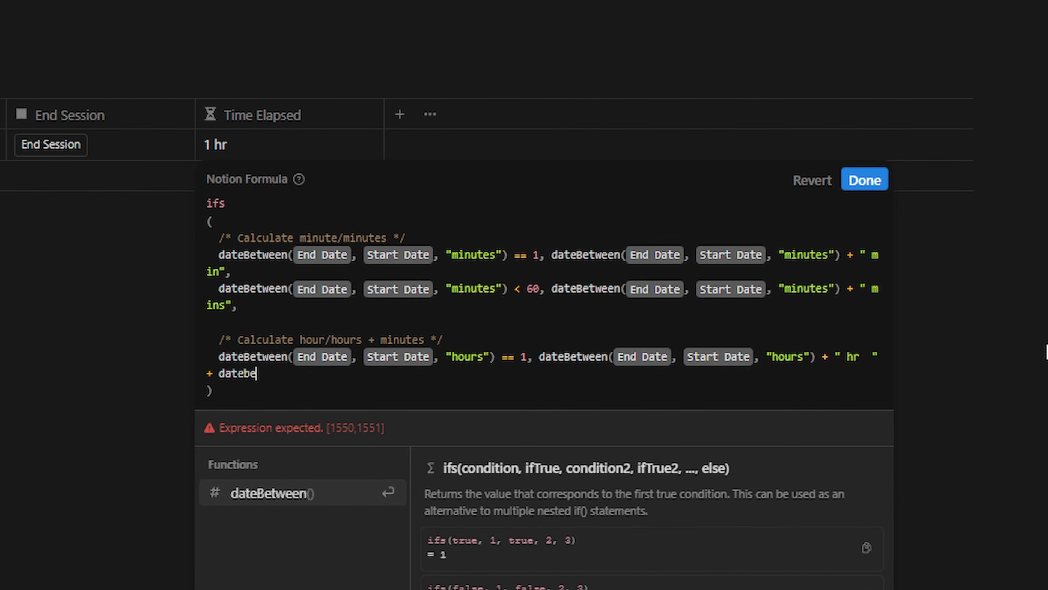
{"action": "key", "text": "Return"}
{"action": "type", "text": "end"}
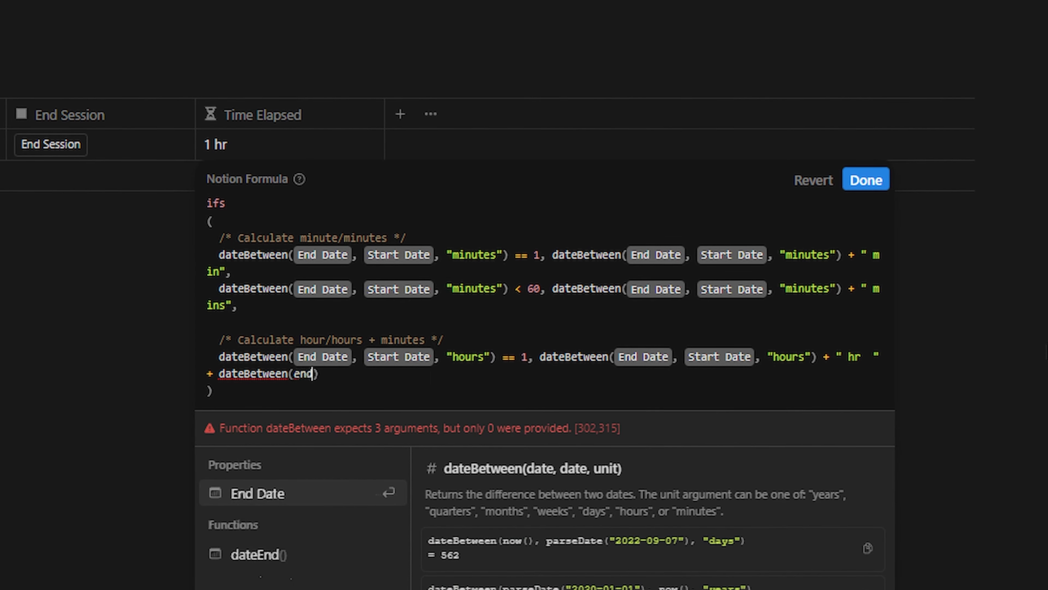
{"action": "key", "text": "Return"}
{"action": "type", "text": ", star"}
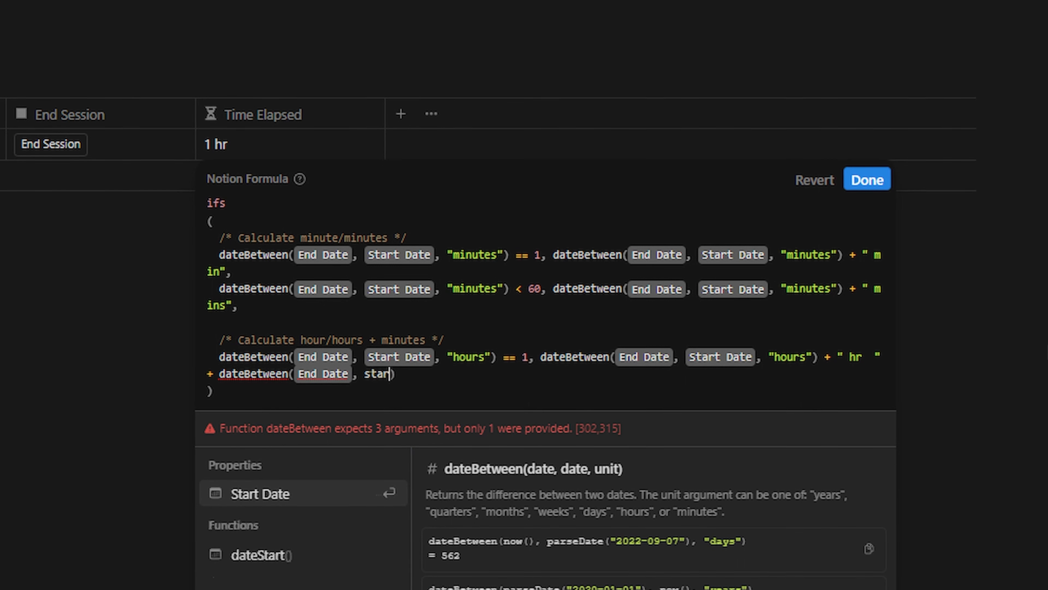
{"action": "key", "text": "Return"}
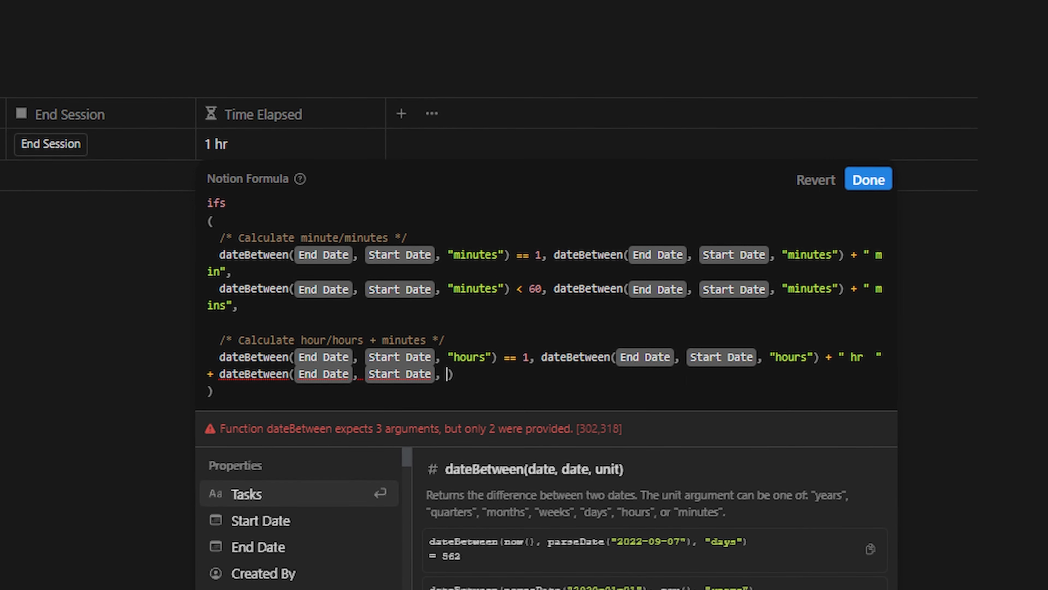
Enter "minutes" as the unit of the dateBetween appended to the hour line.
{"action": "type", "text": "\"minu"}
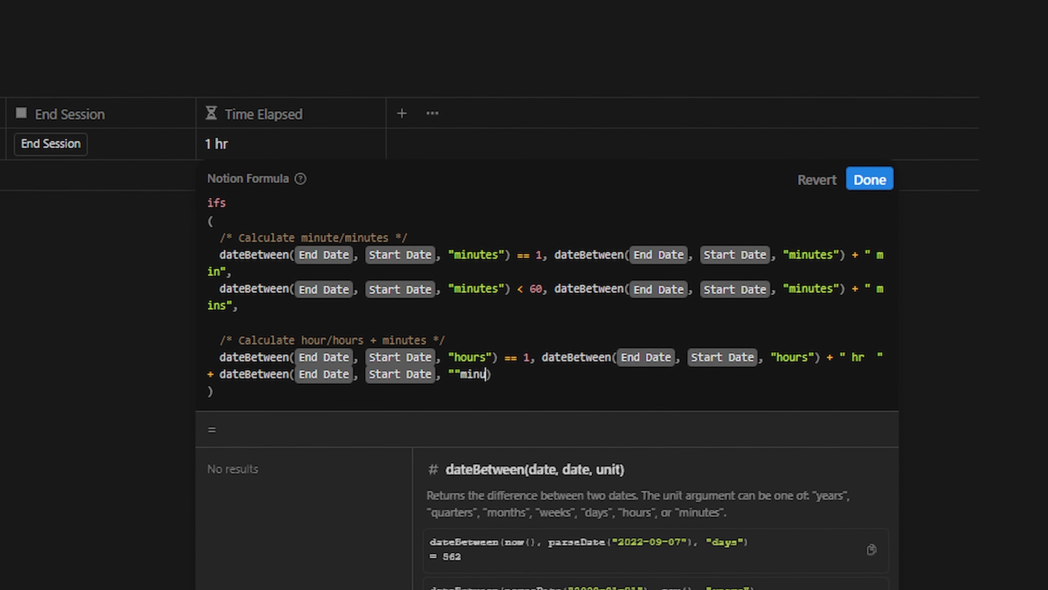
{"action": "type", "text": "tes"}
{"action": "key", "text": "BackSpace"}
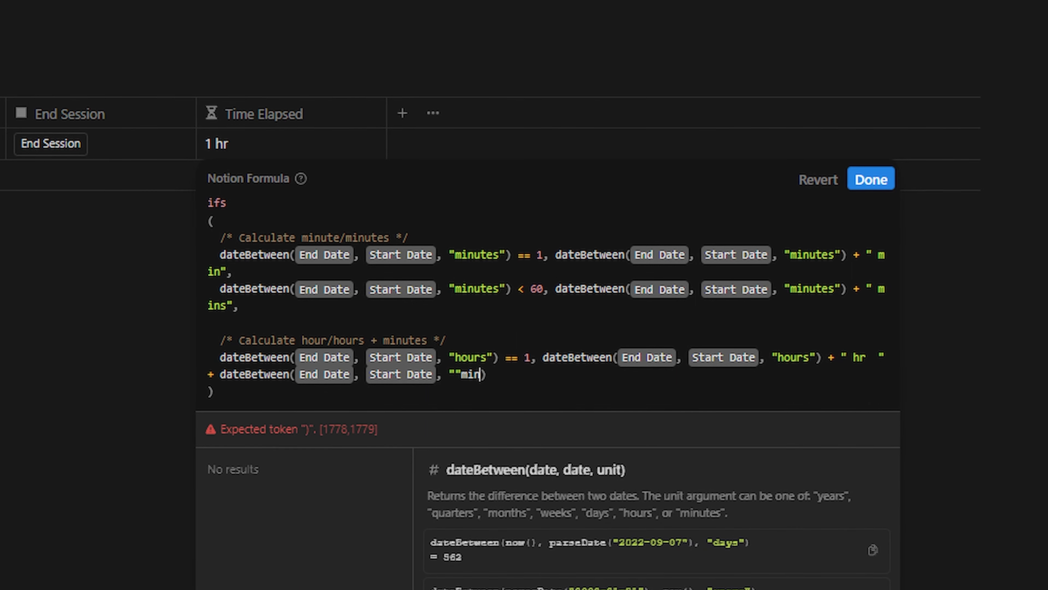
{"action": "key", "text": "BackSpace"}
{"action": "key", "text": "BackSpace"}
{"action": "key", "text": "BackSpace"}
{"action": "key", "text": "BackSpace"}
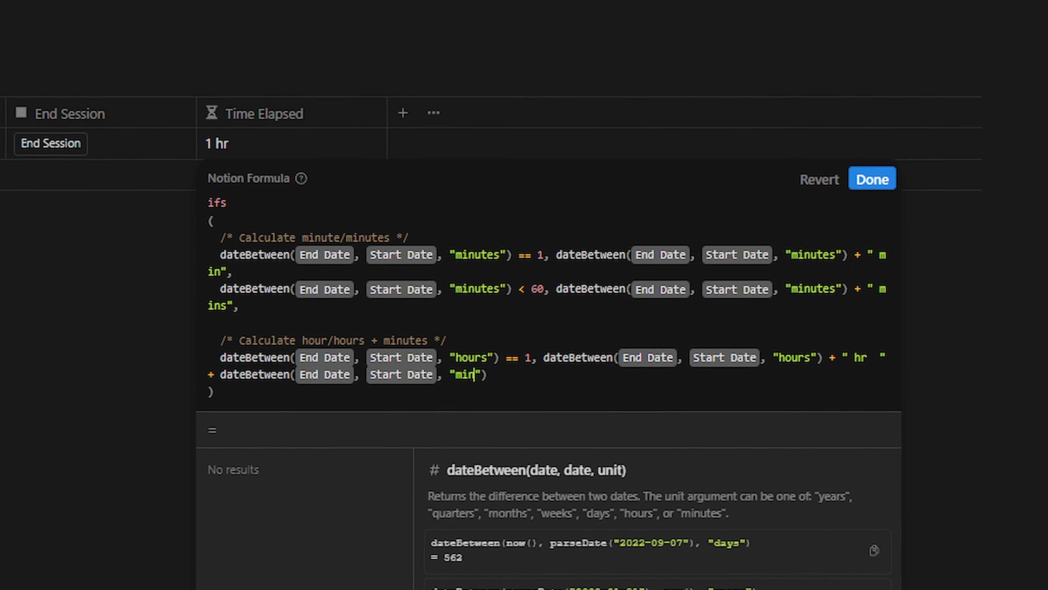
{"action": "type", "text": "minutes"}
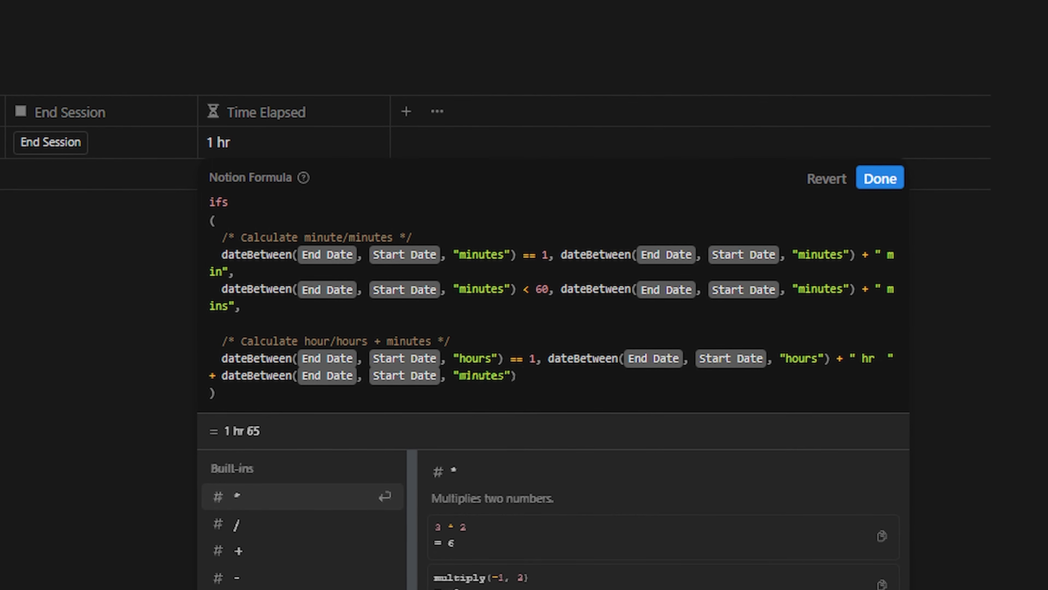
Apply % 60 to the hour line's minutes dateBetween so only the leftover minutes are returned.
{"action": "type", "text": "/ 60"}
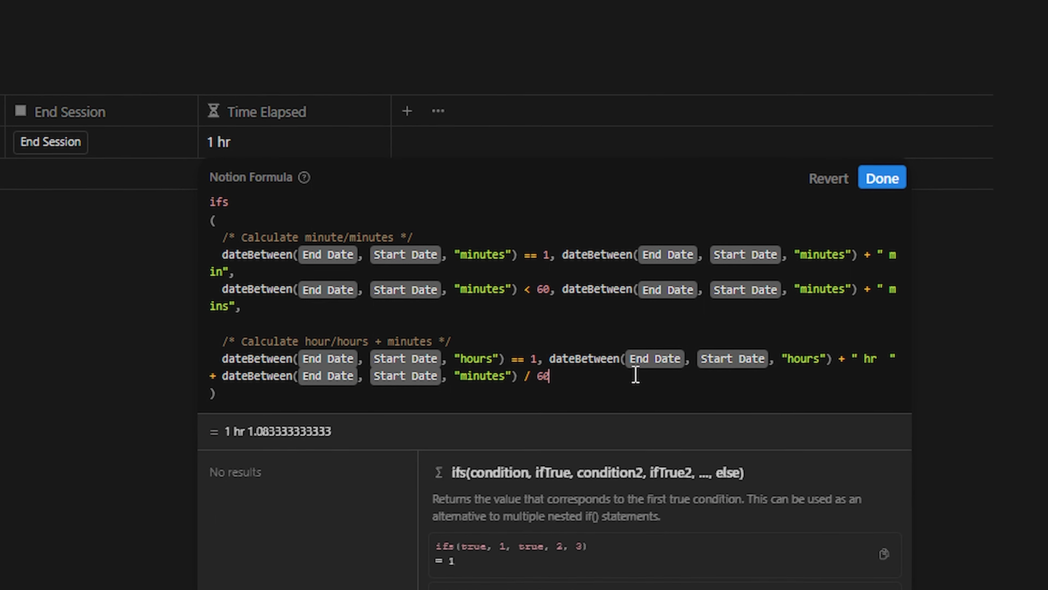
{"action": "key", "text": "Left"}
{"action": "key", "text": "Left"}
{"action": "key", "text": "Left"}
{"action": "key", "text": "BackSpace"}
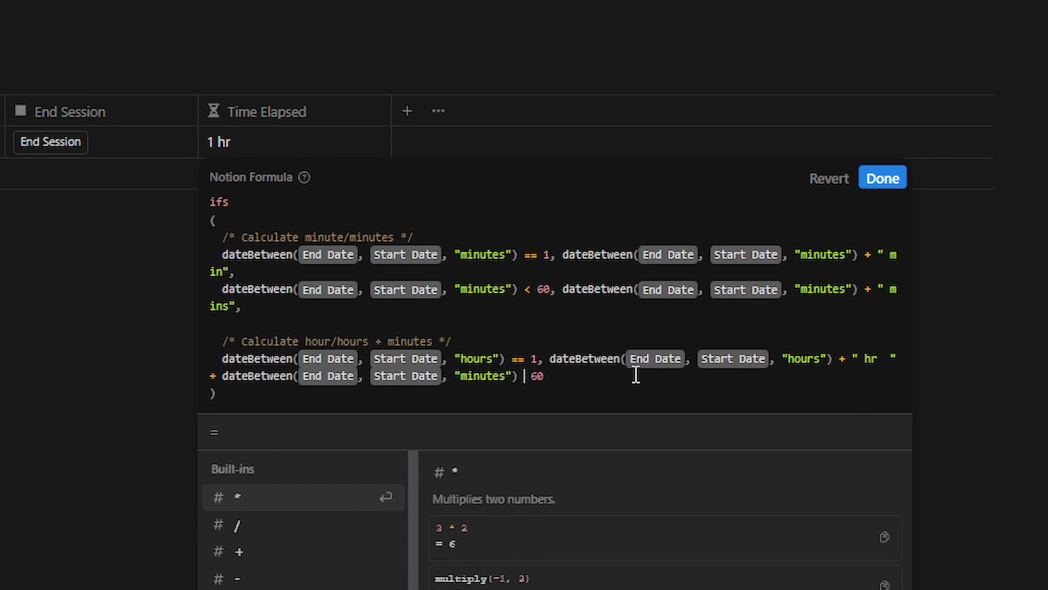
{"action": "type", "text": "%"}
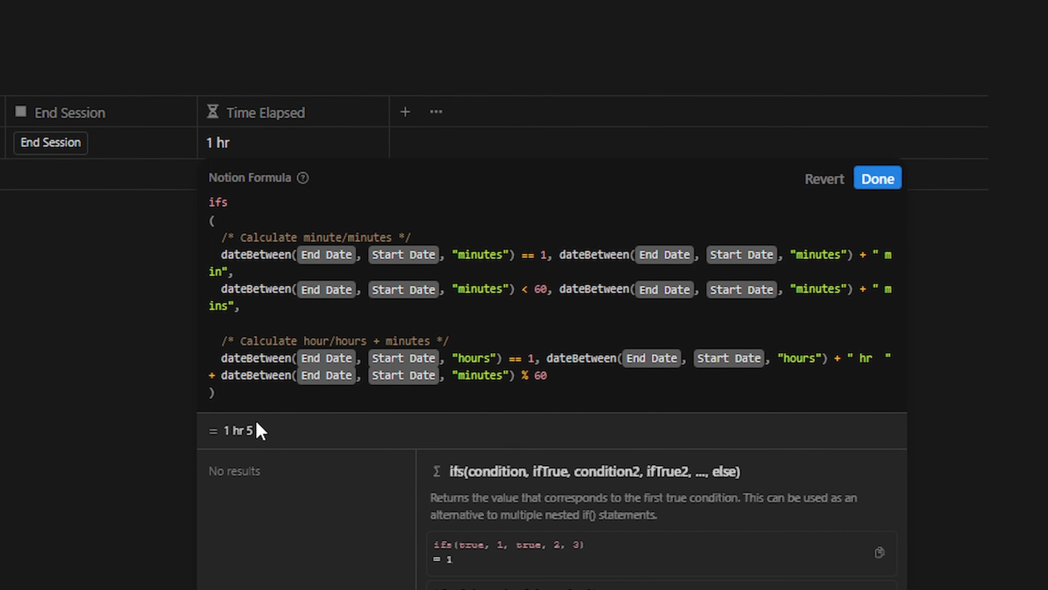
Append + " mins" to the end of the hour line and save the formula.
{"action": "type", "text": "+"}
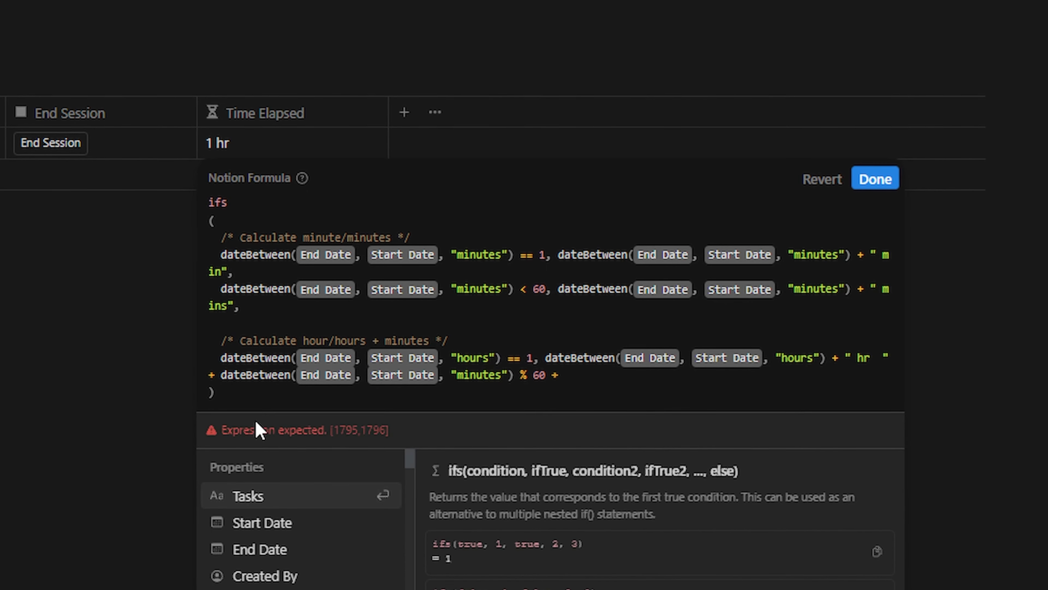
{"action": "type", "text": " \"\""}
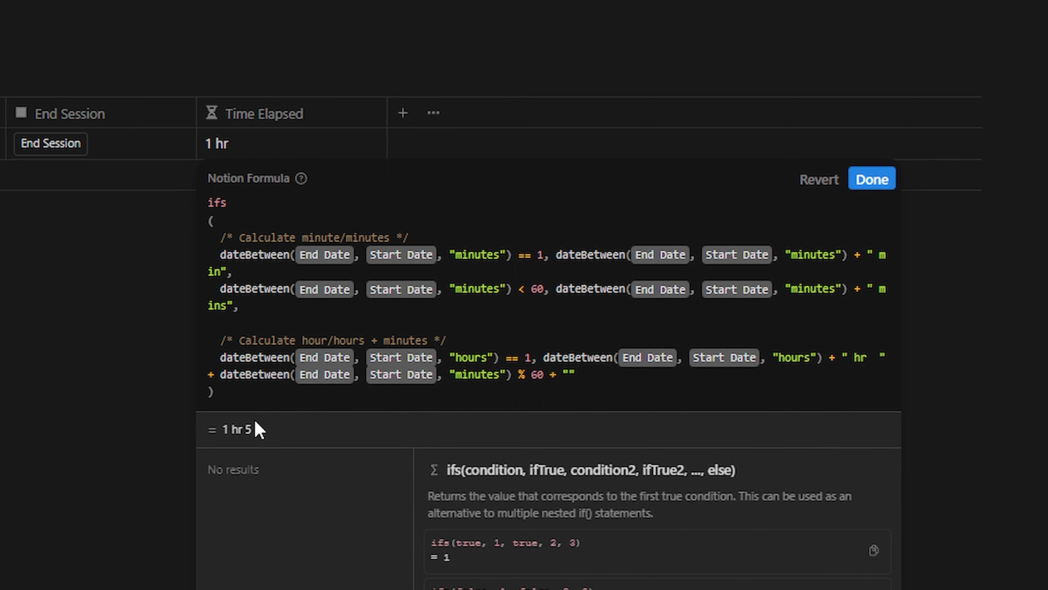
{"action": "type", "text": " m"}
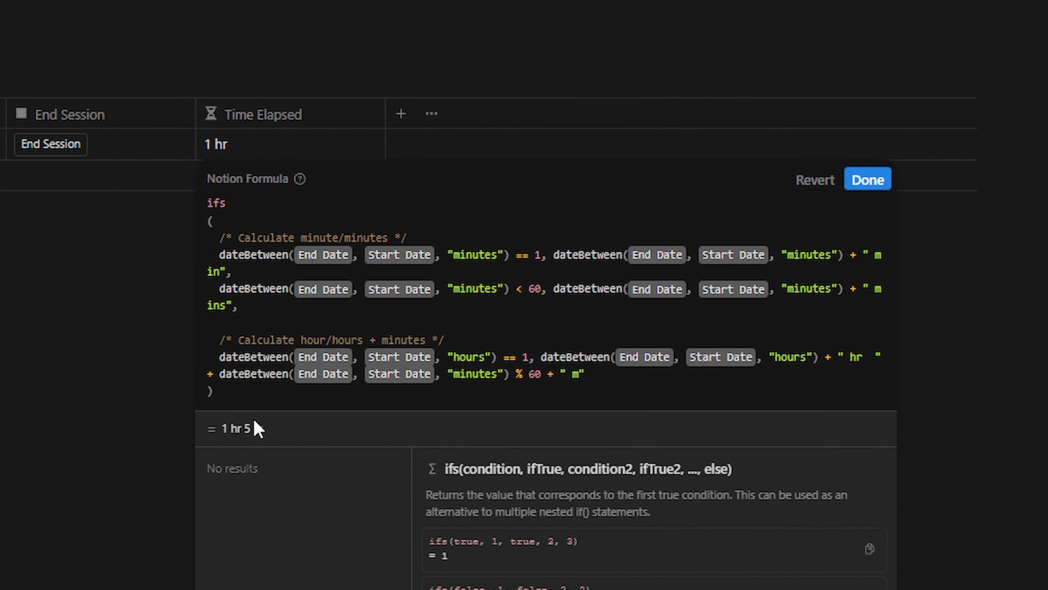
{"action": "type", "text": "ins"}
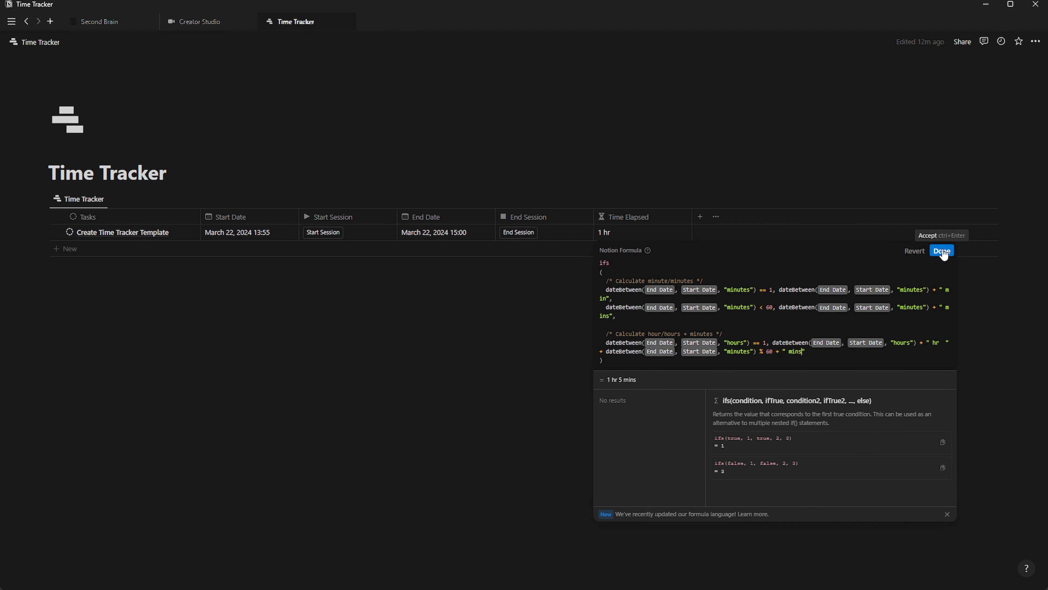
{"action": "left_click", "coordinate": [942, 252]}
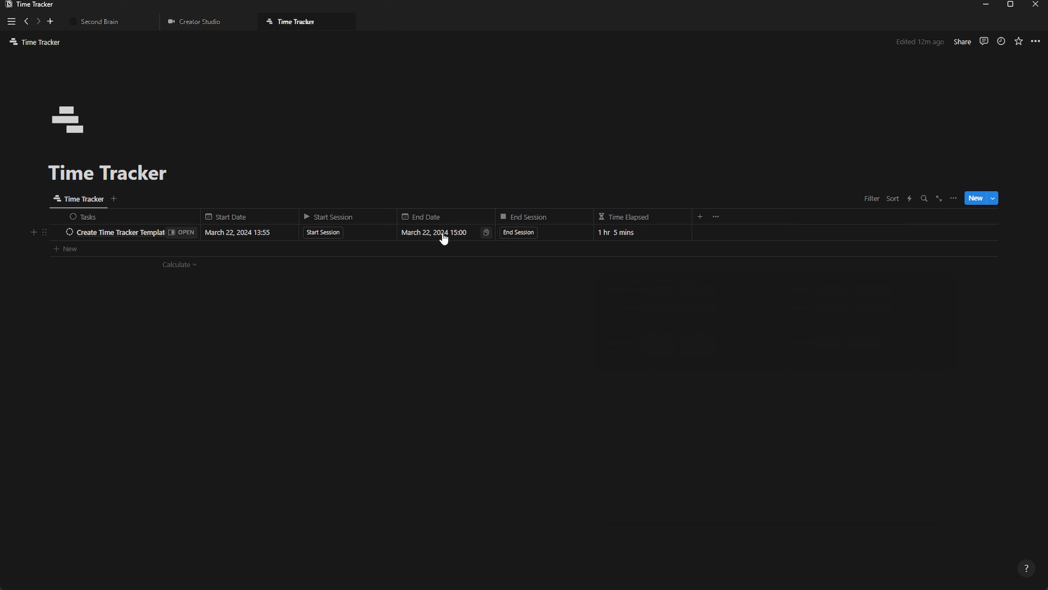
Set the Create Time Tracker Template task's End Date time to 17:00 to test a session of several hours.
{"action": "left_click", "coordinate": [467, 232]}
{"action": "left_click", "coordinate": [477, 256]}
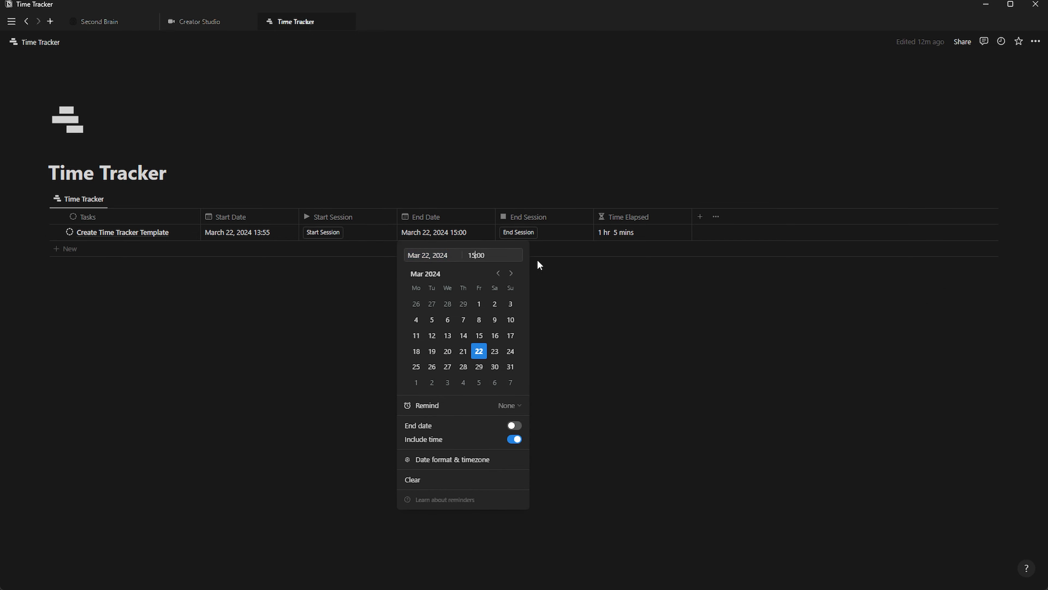
{"action": "key", "text": "BackSpace"}
{"action": "type", "text": "7"}
{"action": "left_click", "coordinate": [542, 277]}
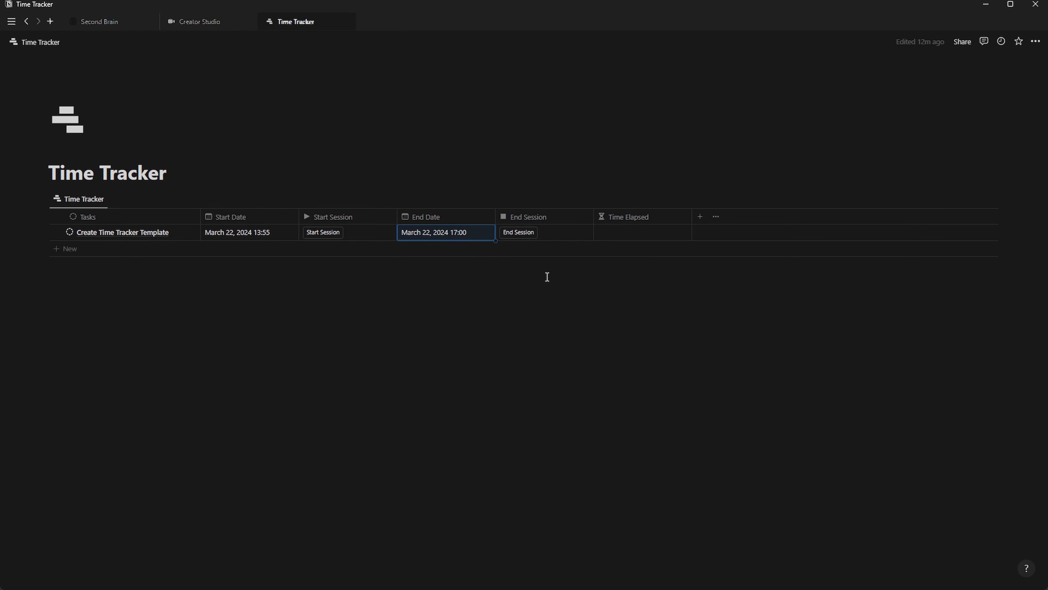
Reopen the Time Elapsed formula, end the hour line with a comma, and duplicate that expression on a new line below.
{"action": "left_click", "coordinate": [608, 234]}
{"action": "left_click", "coordinate": [815, 354]}
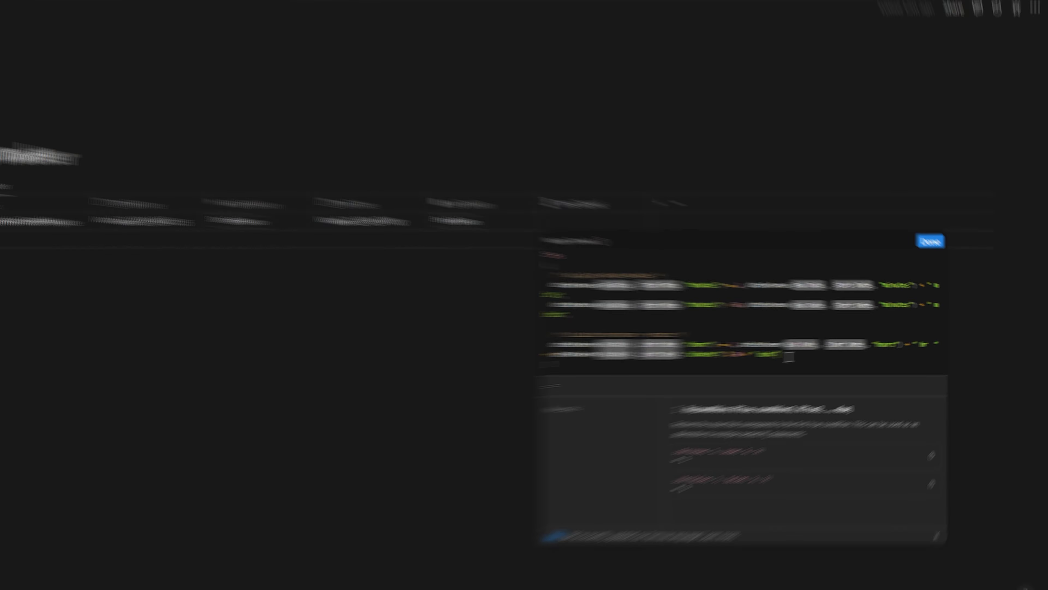
{"action": "type", "text": ","}
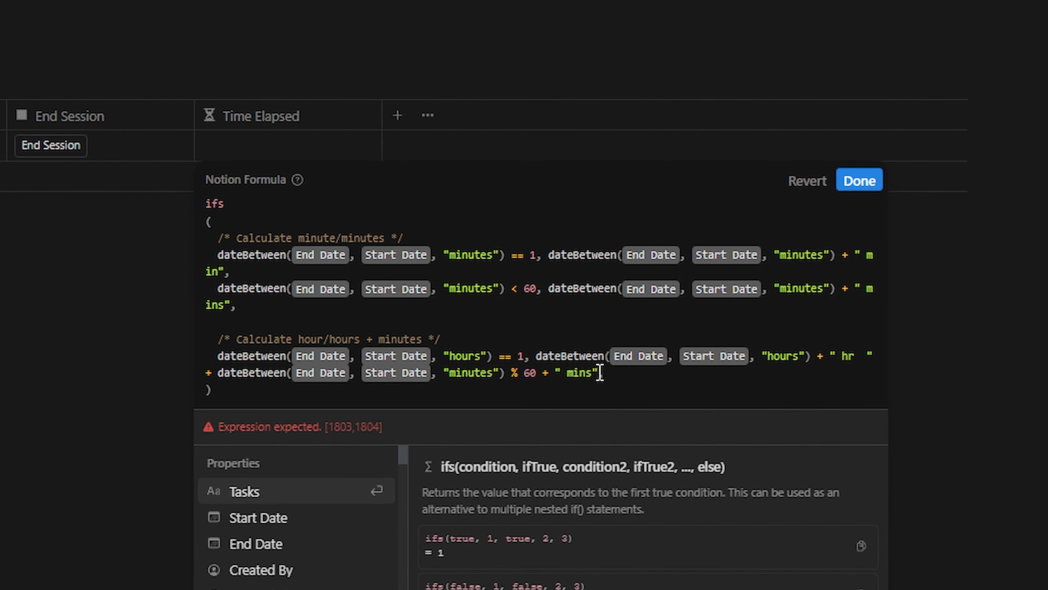
{"action": "left_click_drag", "start_coordinate": [601, 373], "coordinate": [224, 356]}
{"action": "key", "text": "ctrl+c"}
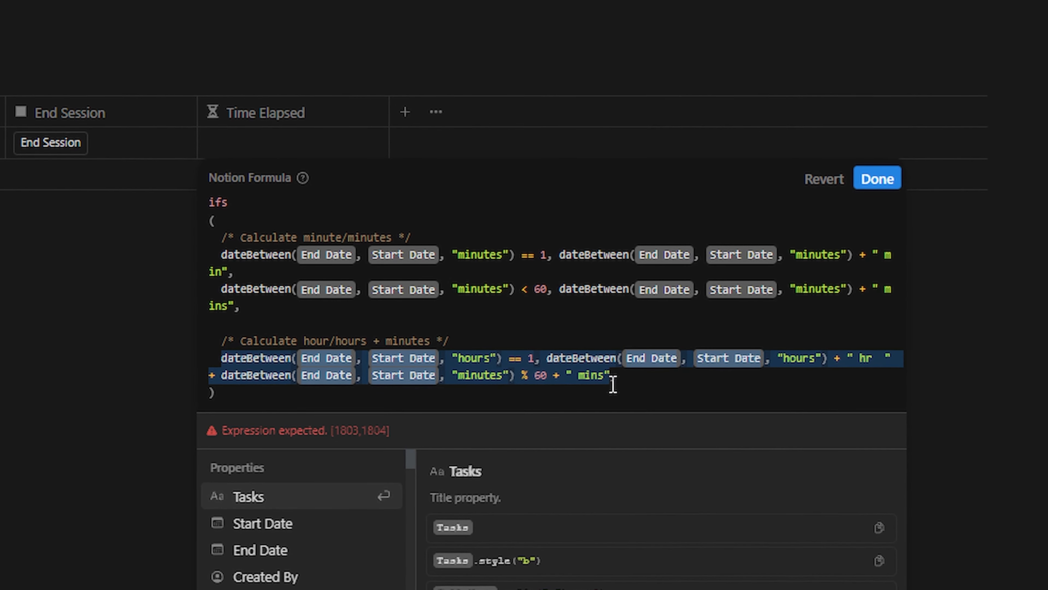
{"action": "left_click", "coordinate": [640, 375]}
{"action": "key", "text": "Return"}
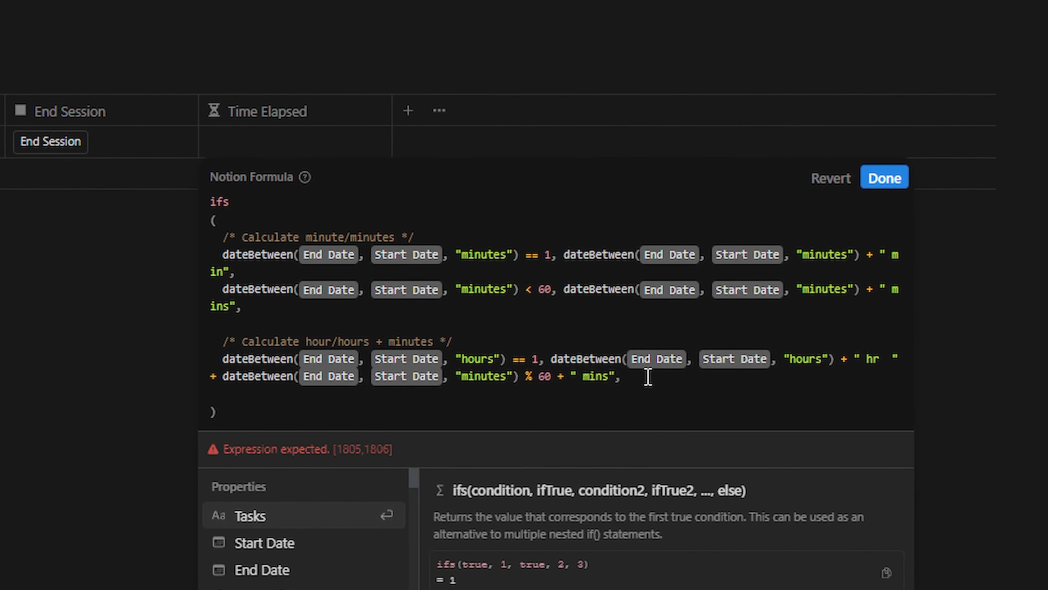
{"action": "key", "text": "ctrl+v"}
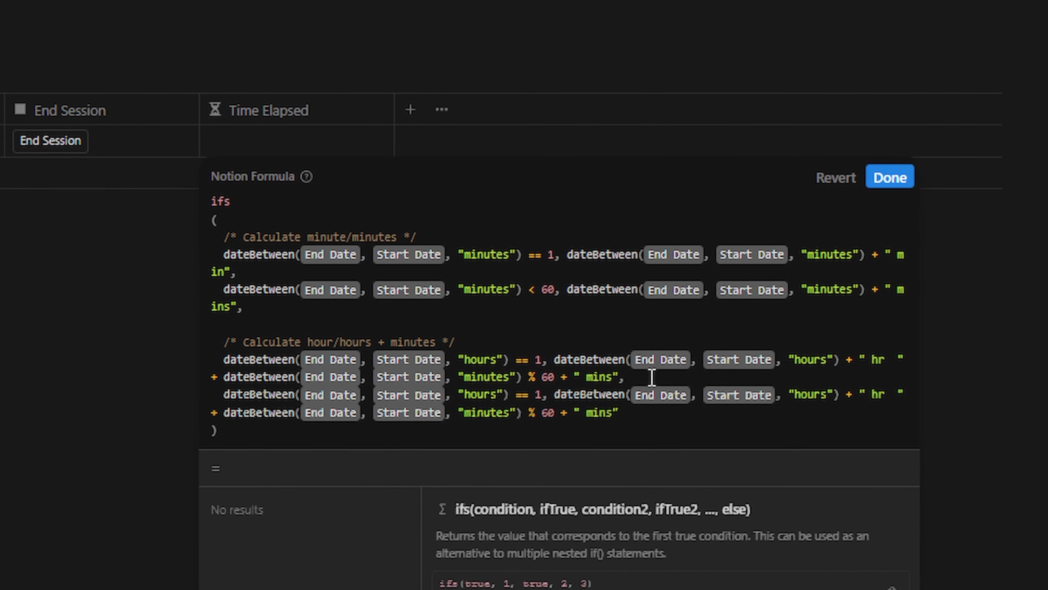
Change the duplicated hour line's condition from == 1 to < 24.
{"action": "left_click", "coordinate": [542, 395]}
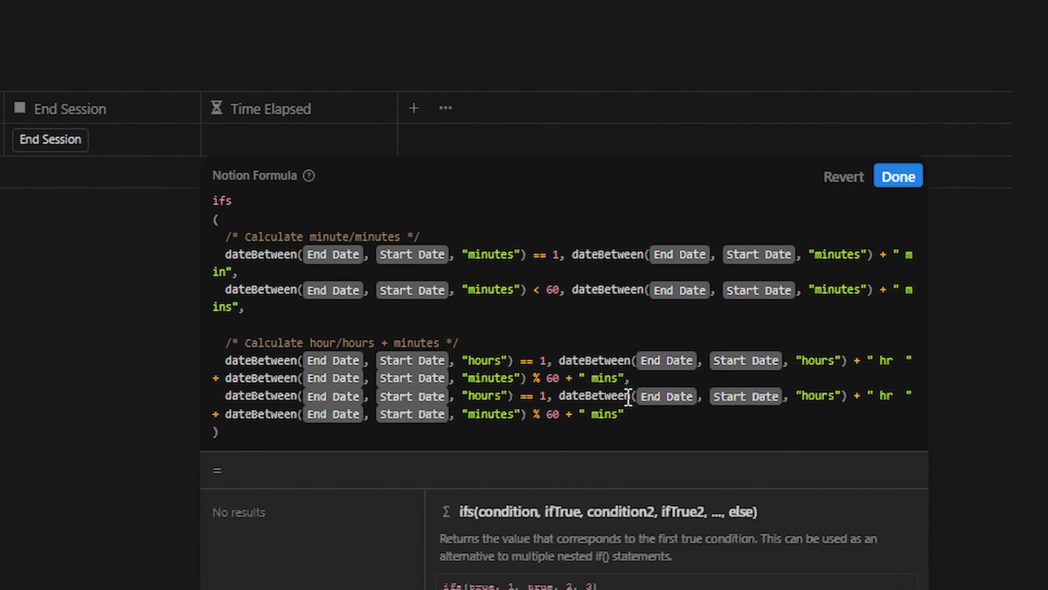
{"action": "key", "text": "BackSpace"}
{"action": "key", "text": "BackSpace"}
{"action": "key", "text": "BackSpace"}
{"action": "key", "text": "BackSpace"}
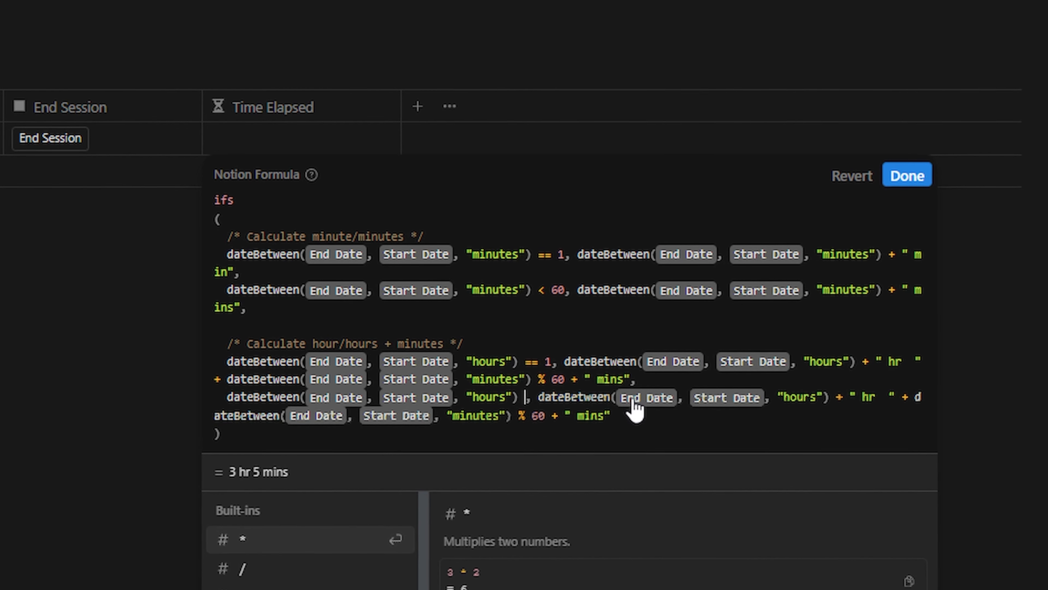
{"action": "type", "text": "< 24"}
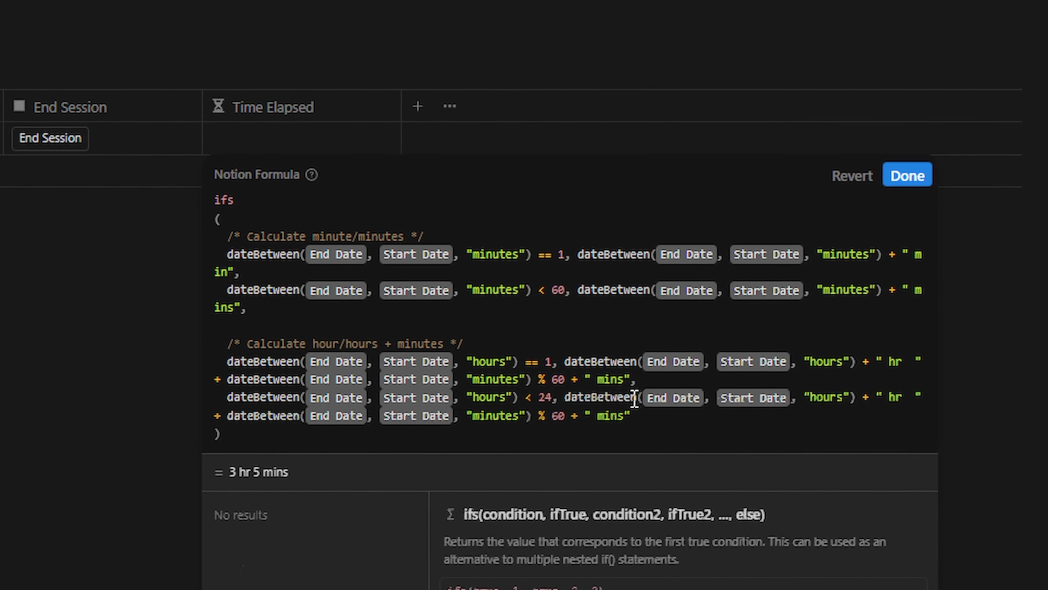
Change the hour suffix in the duplicated line to " hrs", keeping its trailing spaces, and save the formula.
{"action": "left_click", "coordinate": [901, 397]}
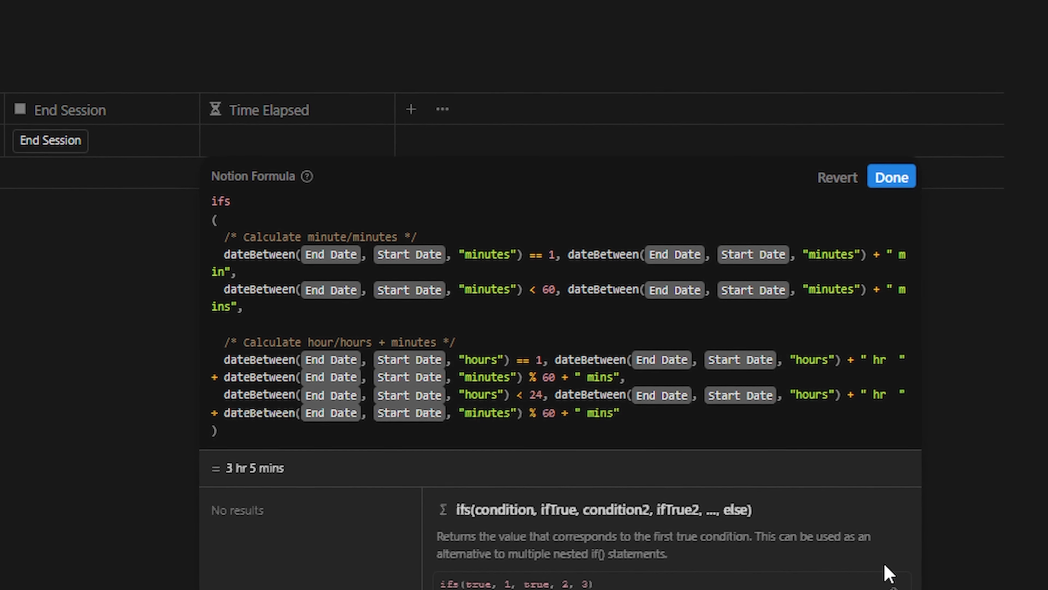
{"action": "type", "text": "s"}
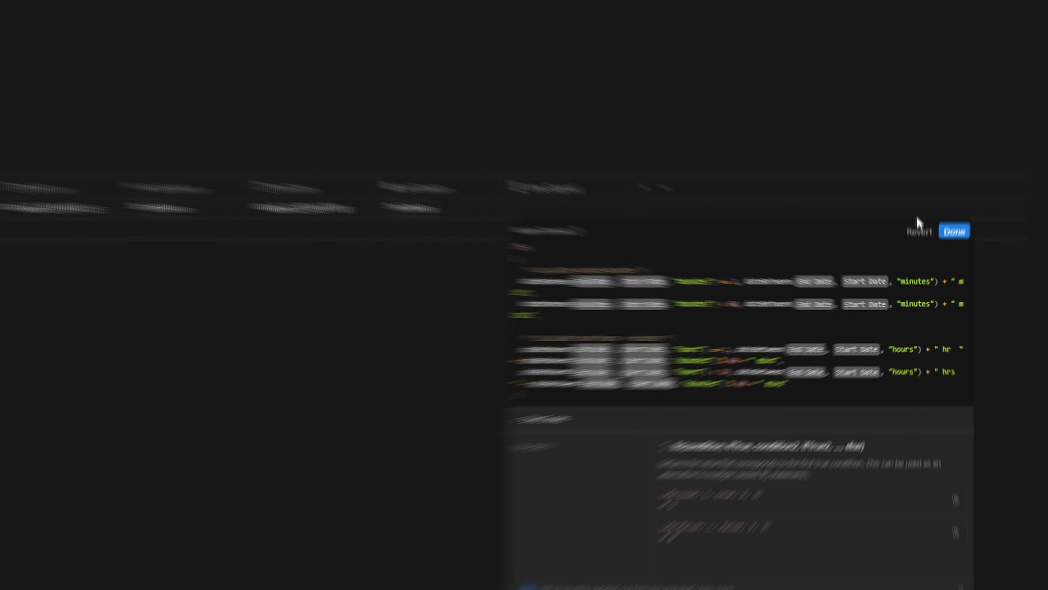
{"action": "left_click", "coordinate": [954, 231]}
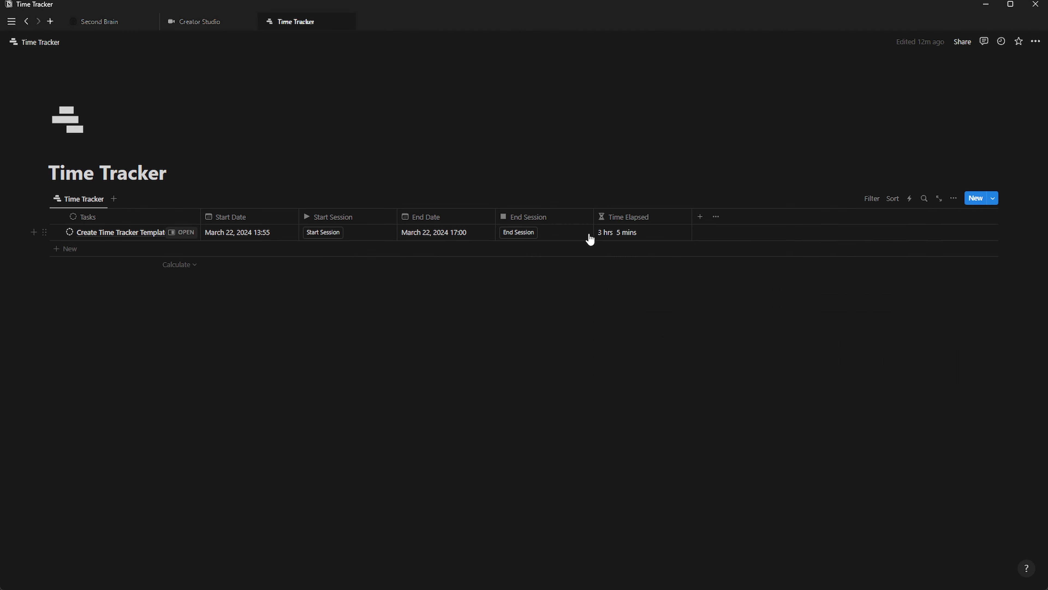
Set the task's End Date time back to 15:00 to check the singular hour result.
{"action": "left_click", "coordinate": [450, 234]}
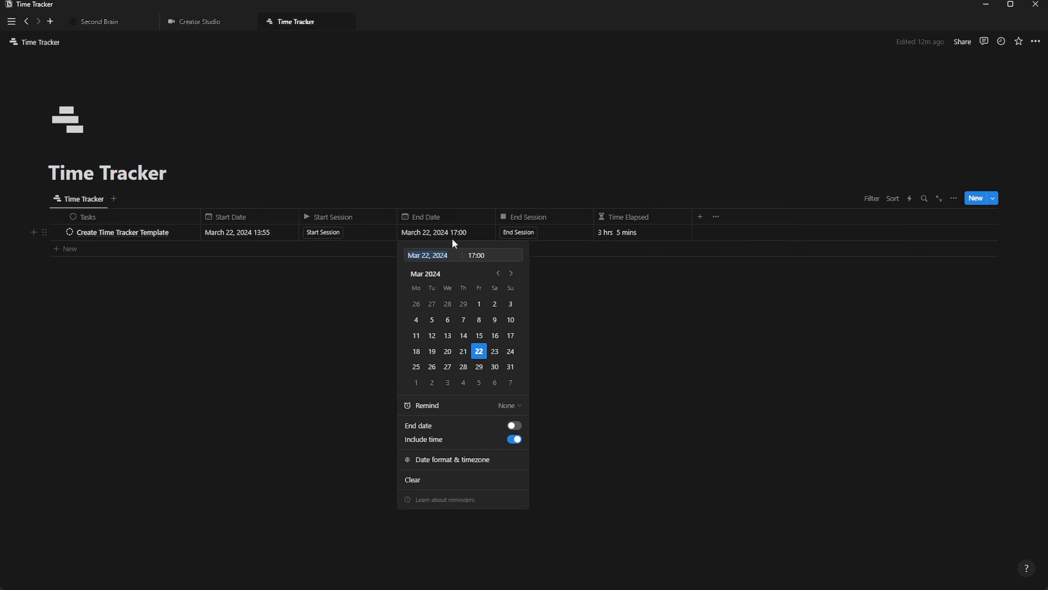
{"action": "left_click", "coordinate": [475, 255]}
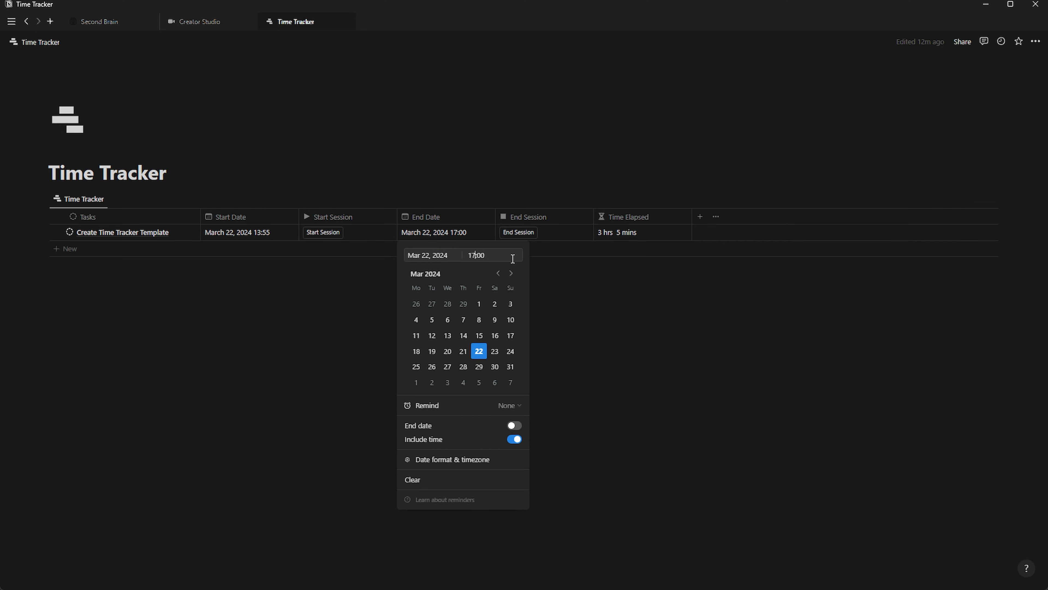
{"action": "key", "text": "BackSpace"}
{"action": "type", "text": "4"}
{"action": "key", "text": "BackSpace"}
{"action": "type", "text": "5"}
{"action": "left_click", "coordinate": [646, 240]}
Reopen the Time Elapsed formula, end the plural hour line with a comma, and add the comment /* Calculate day/days */ below a blank line.
{"action": "left_click", "coordinate": [645, 233]}
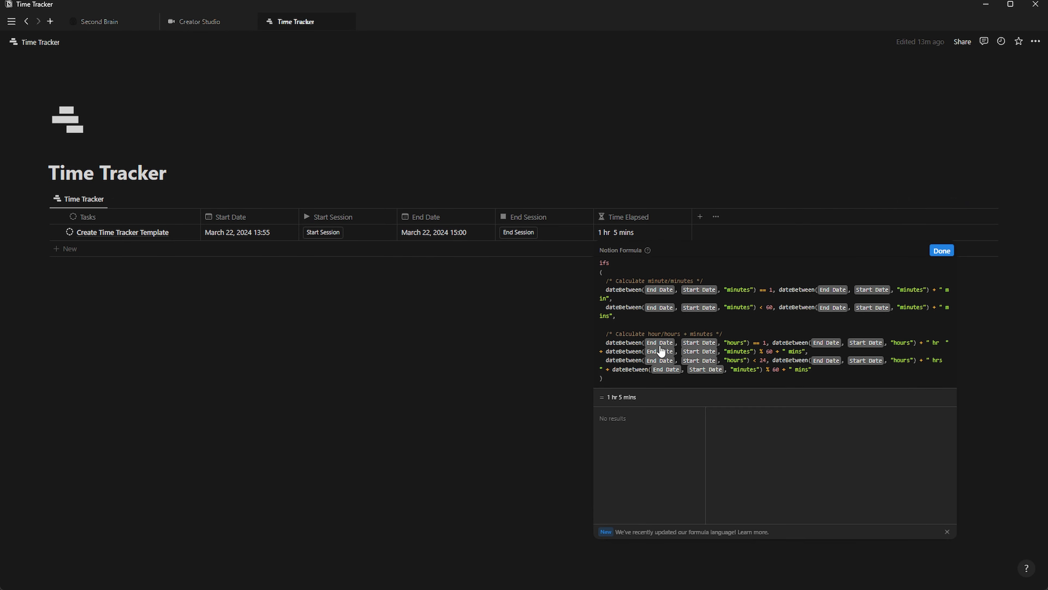
{"action": "left_click", "coordinate": [826, 369]}
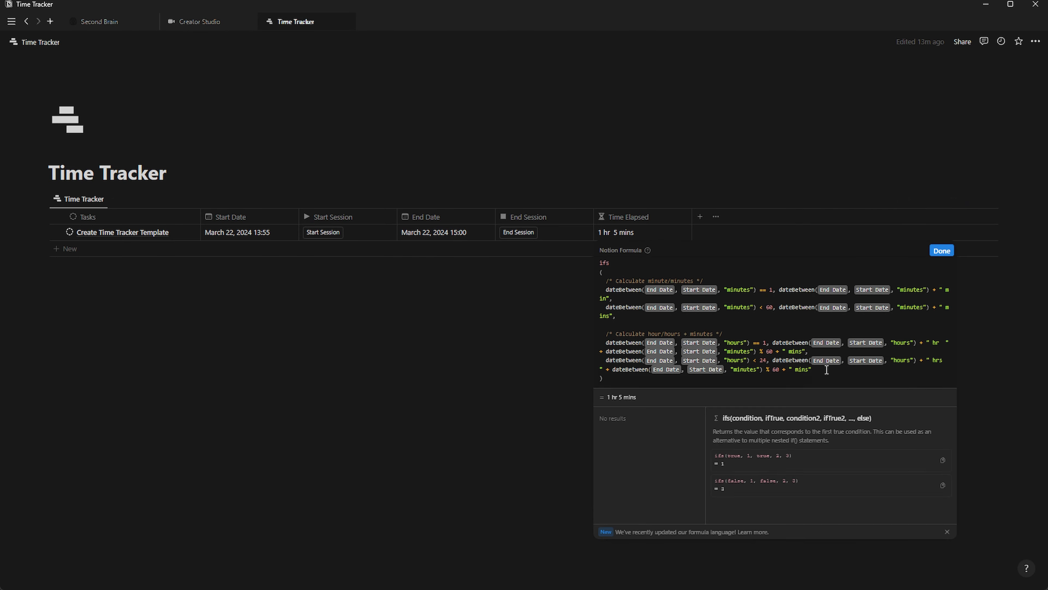
{"action": "type", "text": ","}
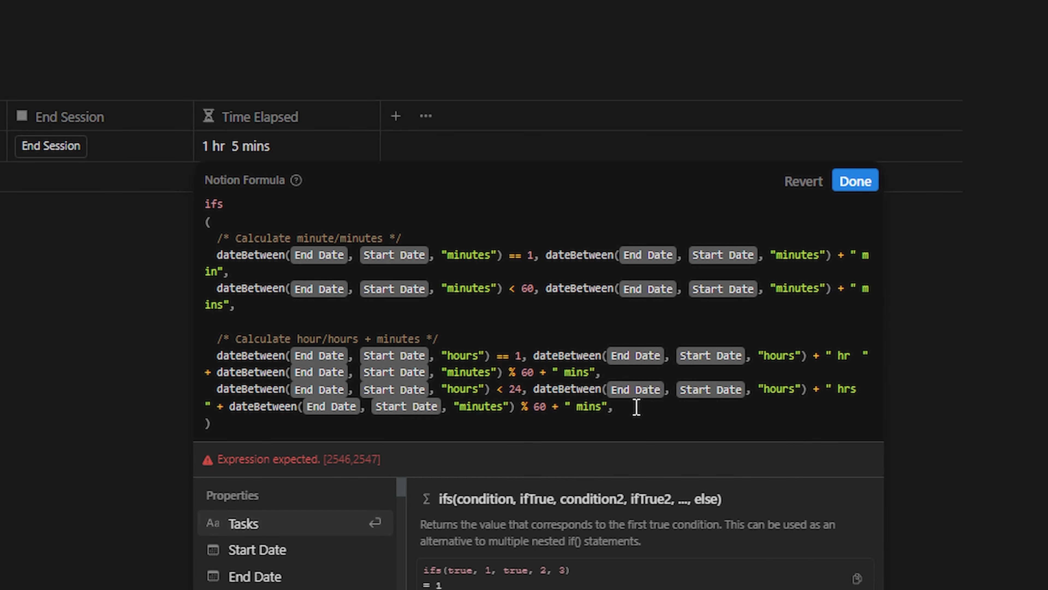
{"action": "key", "text": "Return"}
{"action": "key", "text": "Return"}
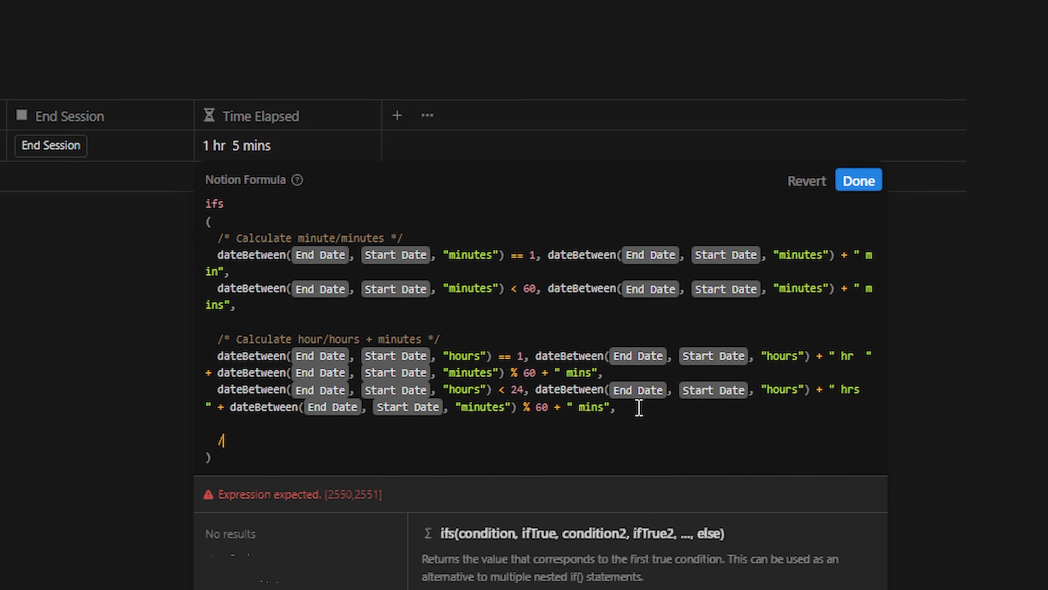
{"action": "type", "text": "/*"}
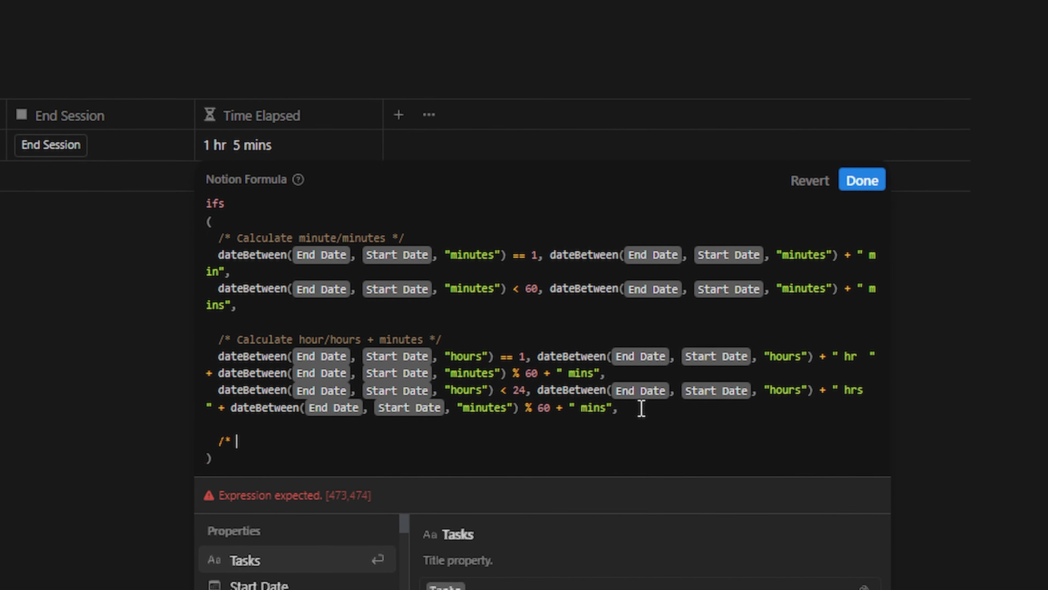
{"action": "type", "text": " Calculate "}
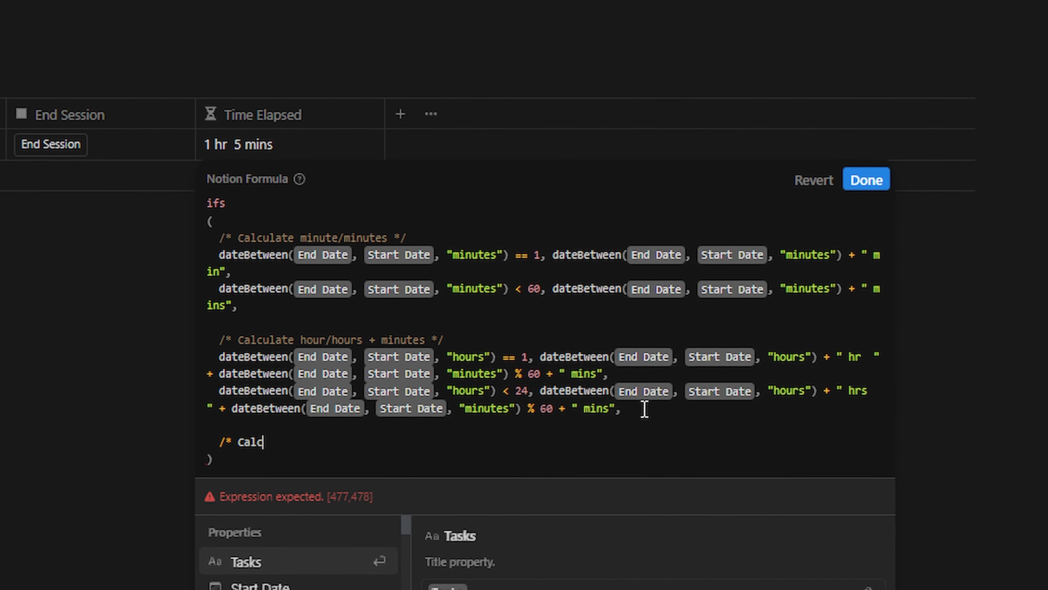
{"action": "type", "text": "day/days"}
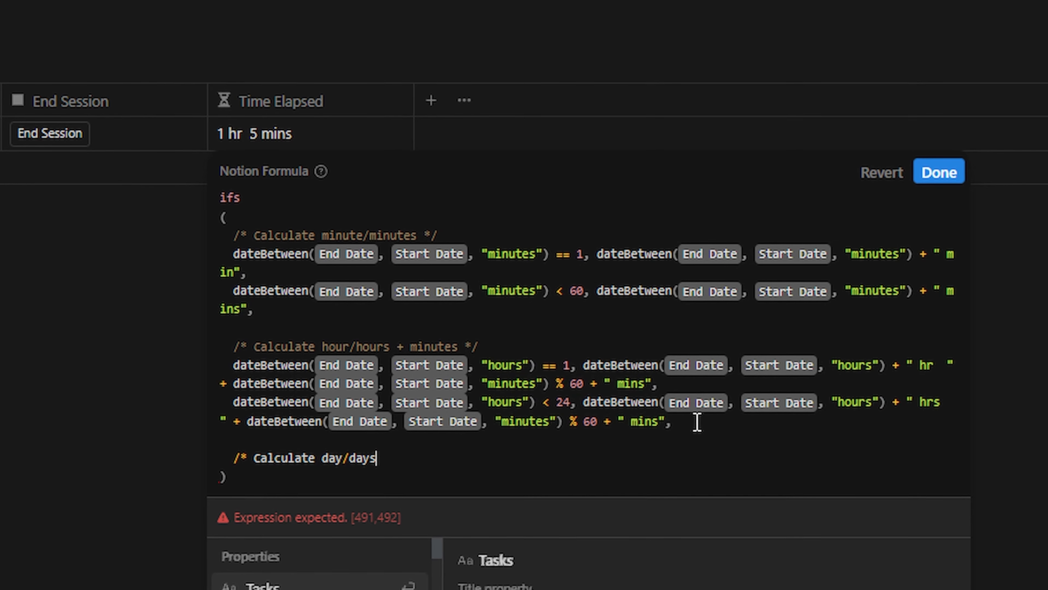
{"action": "type", "text": "*/"}
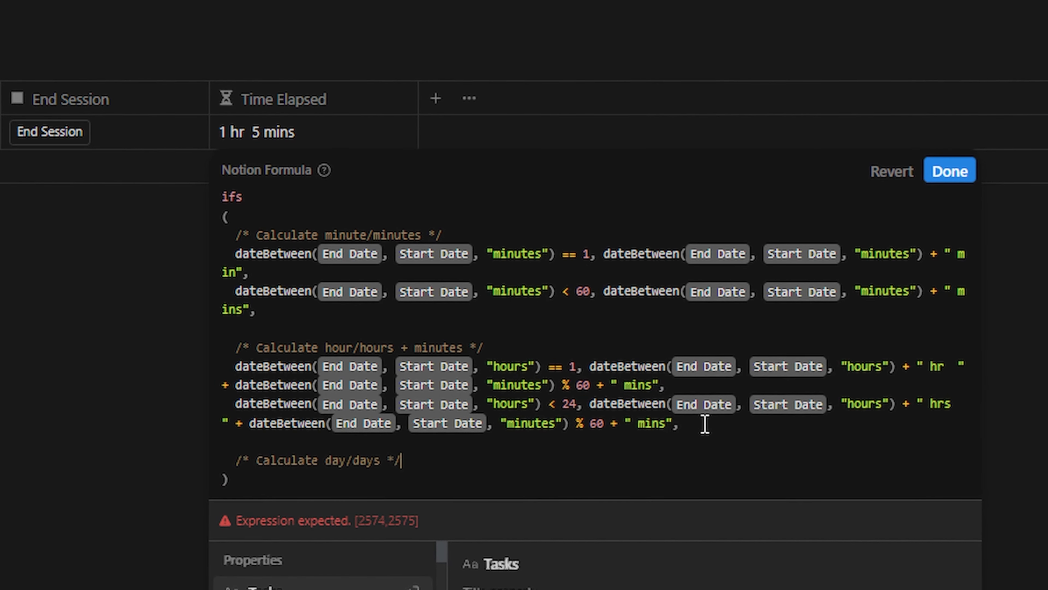
{"action": "key", "text": "Return"}
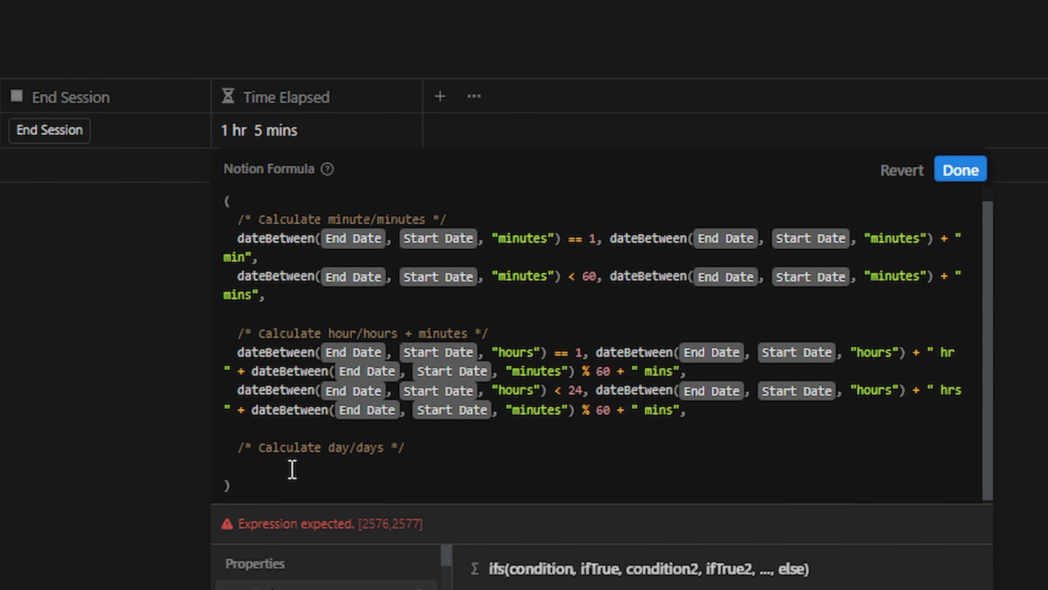
Add a copy of the singular minute expression under the day/days comment and change its condition's unit to "days".
{"action": "type", "text": "dateBetween(End Date, Start Date, \"minutes\") == 1, dateBetween(End Date, Start Date, \"minutes\") + \" min\""}
{"action": "left_click", "coordinate": [552, 444]}
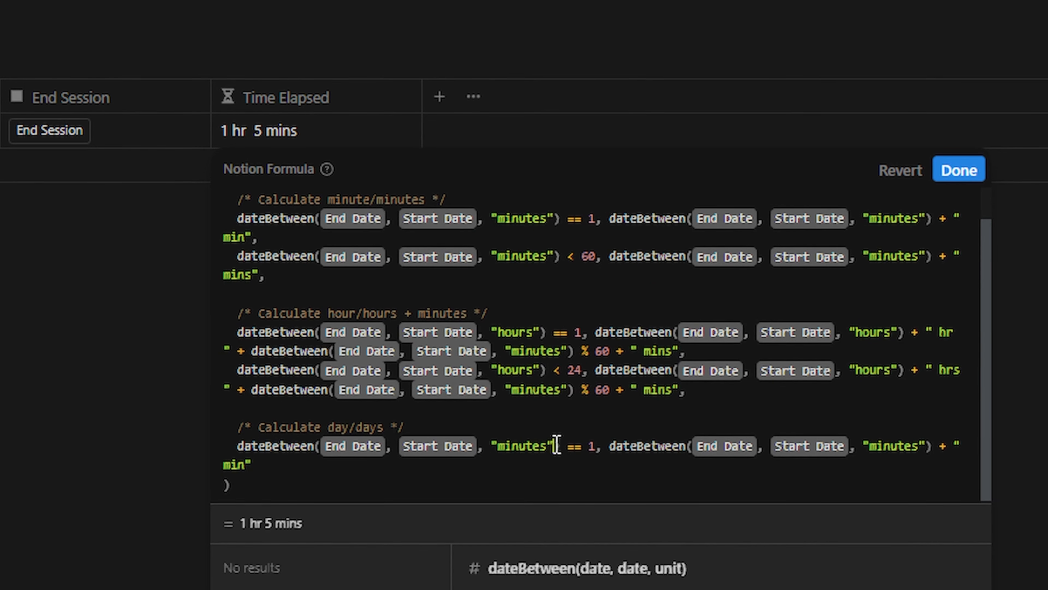
{"action": "key", "text": "BackSpace"}
{"action": "key", "text": "BackSpace"}
{"action": "key", "text": "BackSpace"}
{"action": "key", "text": "BackSpace"}
{"action": "key", "text": "BackSpace"}
{"action": "key", "text": "BackSpace"}
{"action": "key", "text": "BackSpace"}
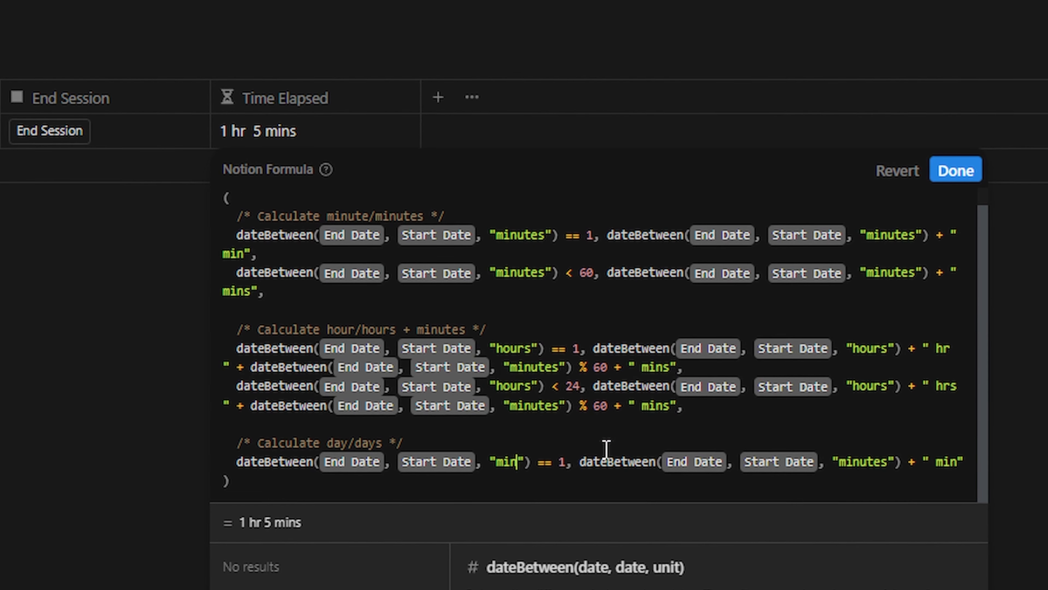
{"action": "type", "text": "days"}
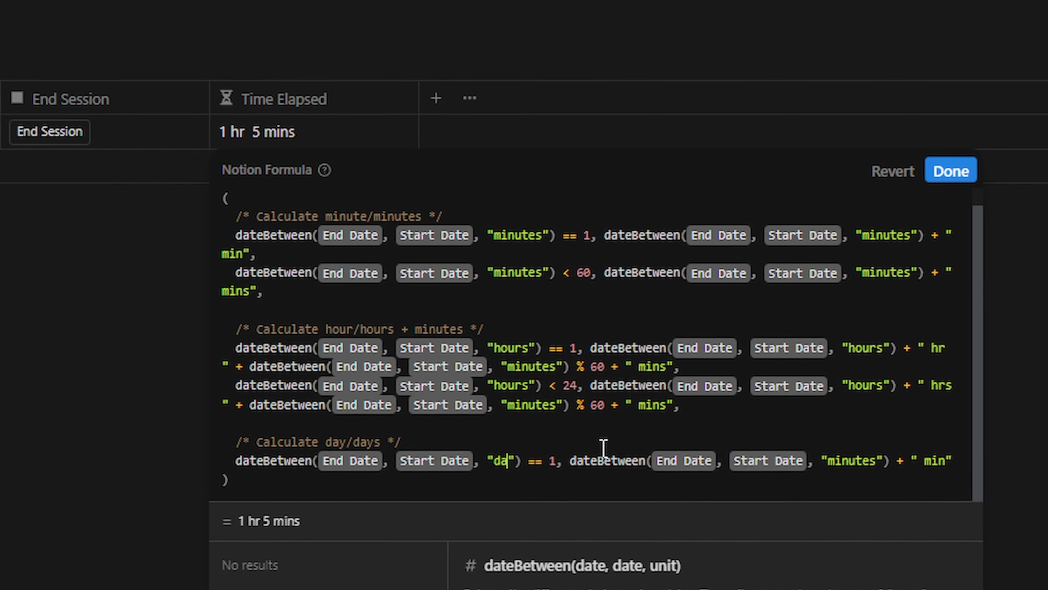
Change the unit in the result part of the new day line to "days".
{"action": "left_click", "coordinate": [887, 444]}
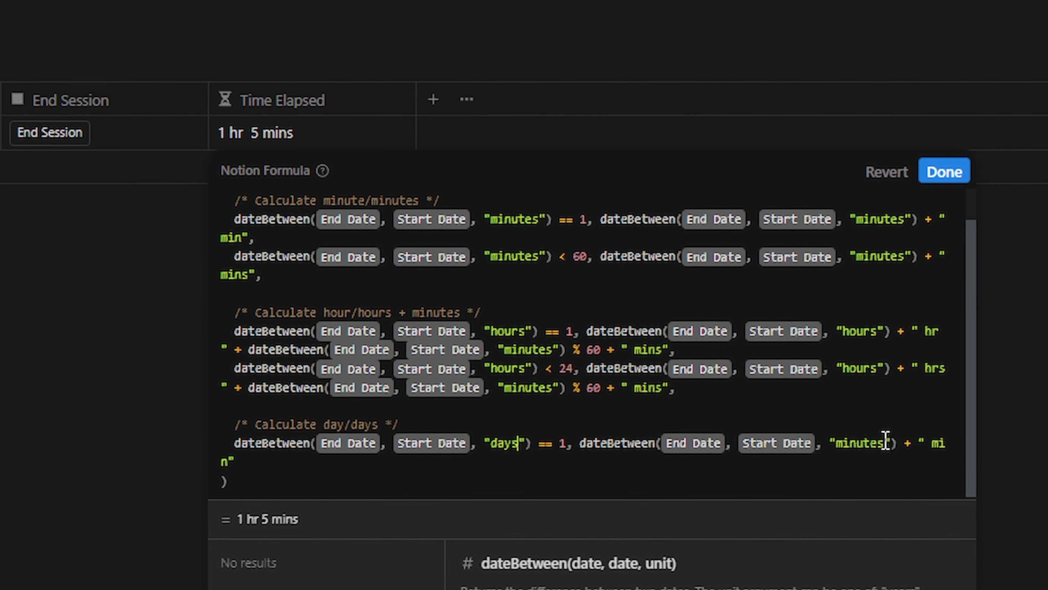
{"action": "key", "text": "BackSpace"}
{"action": "key", "text": "BackSpace"}
{"action": "key", "text": "BackSpace"}
{"action": "key", "text": "BackSpace"}
{"action": "key", "text": "BackSpace"}
{"action": "key", "text": "BackSpace"}
{"action": "key", "text": "BackSpace"}
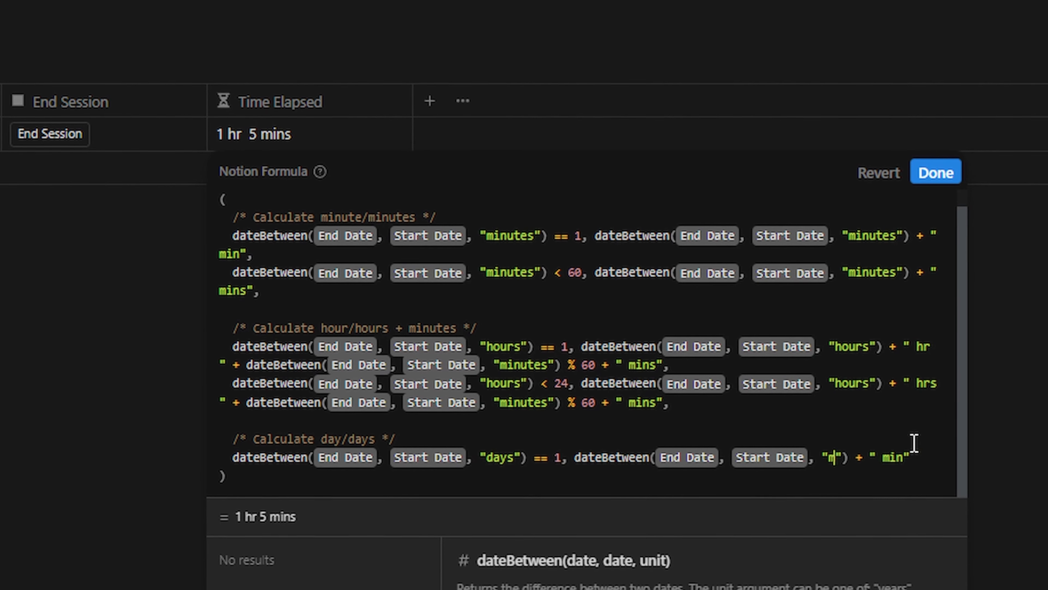
{"action": "type", "text": "days"}
Replace the text suffix at the end of the day line with " day".
{"action": "left_click", "coordinate": [917, 455]}
{"action": "key", "text": "BackSpace"}
{"action": "key", "text": "BackSpace"}
{"action": "key", "text": "BackSpace"}
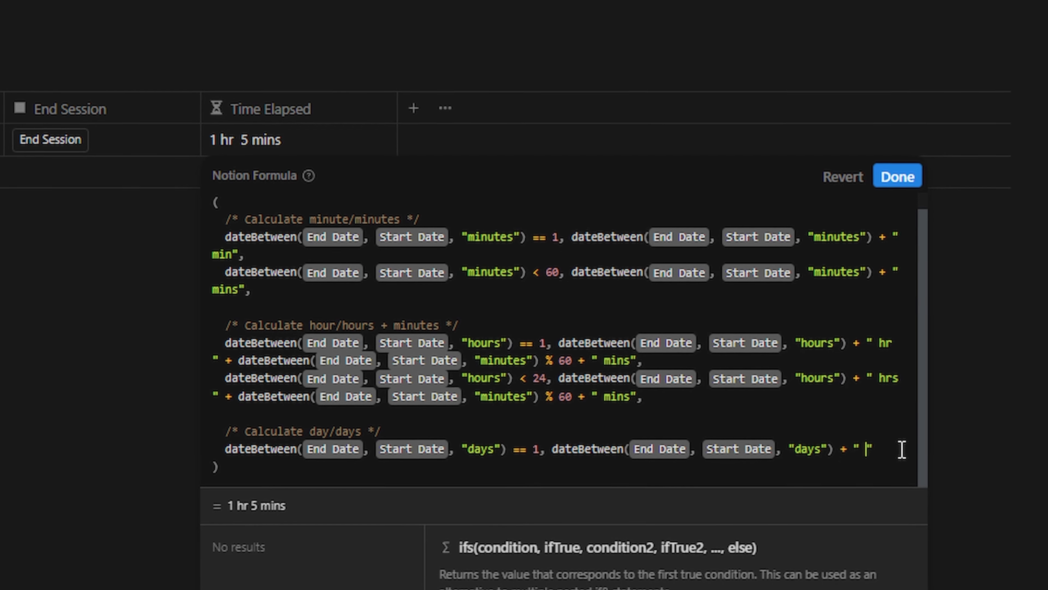
{"action": "type", "text": "day"}
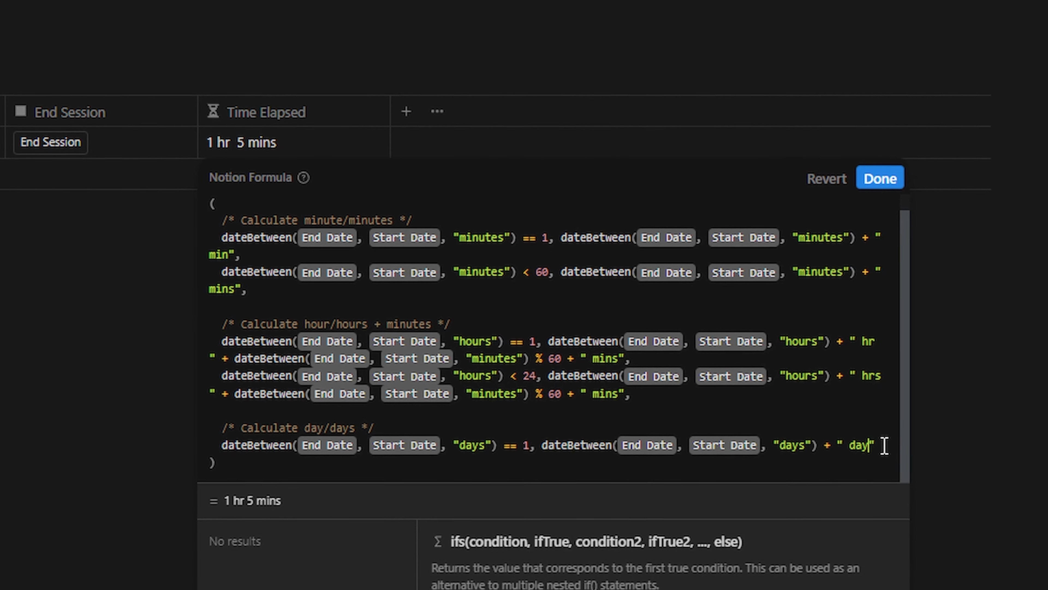
Save the formula and set the task's End Date to March 23, 2024 to check the singular day result.
{"action": "left_click", "coordinate": [865, 180]}
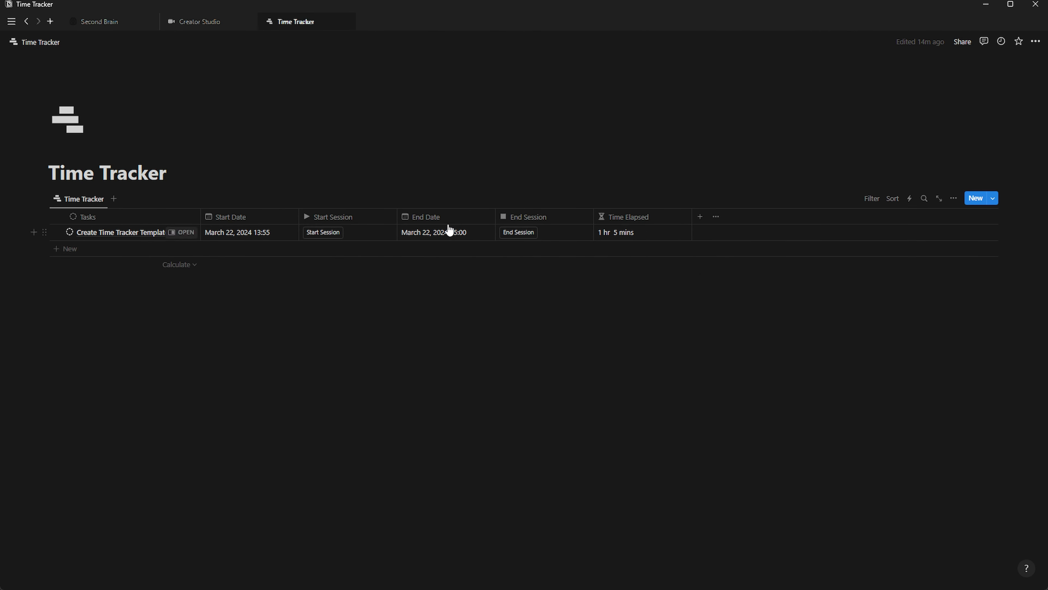
{"action": "left_click", "coordinate": [450, 231]}
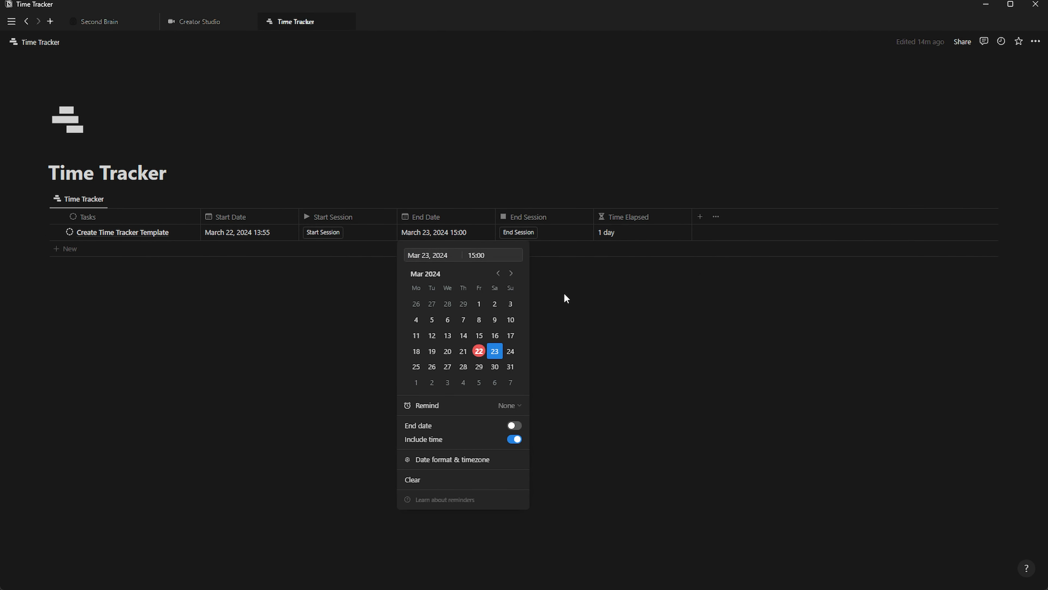
{"action": "left_click", "coordinate": [621, 233]}
Reopen the Time Elapsed formula, end the day line with a comma, and duplicate that expression on a new line below.
{"action": "left_click", "coordinate": [620, 233]}
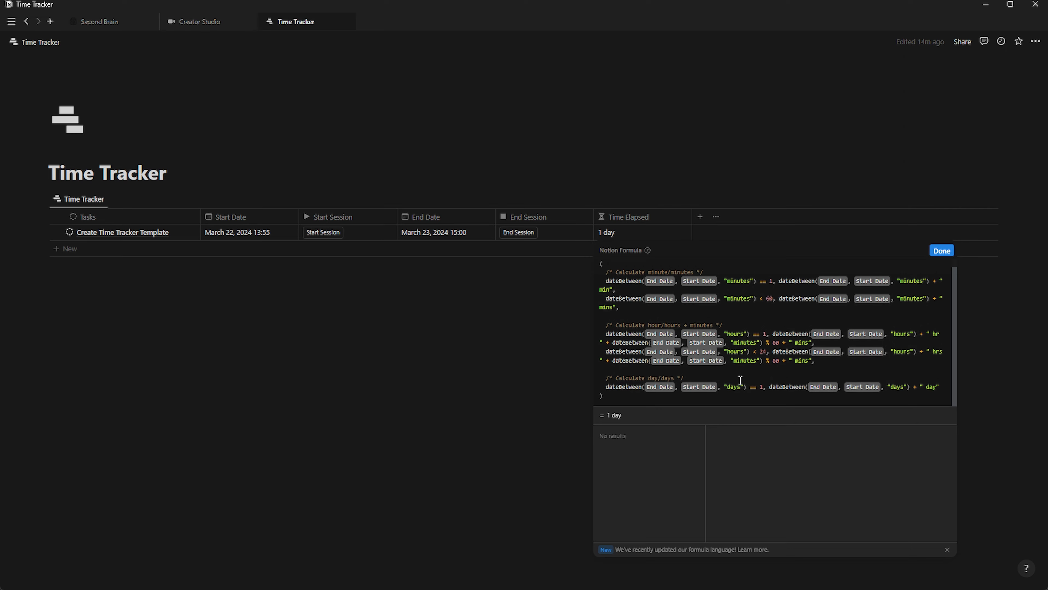
{"action": "left_click", "coordinate": [943, 387]}
{"action": "type", "text": ","}
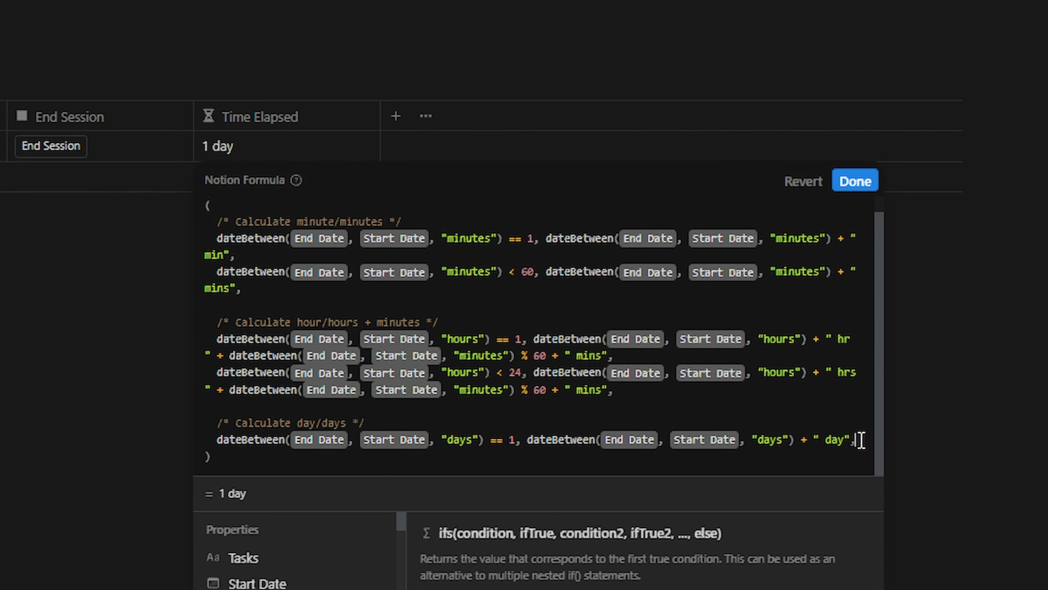
{"action": "left_click_drag", "start_coordinate": [222, 444], "coordinate": [855, 446]}
{"action": "key", "text": "ctrl+c"}
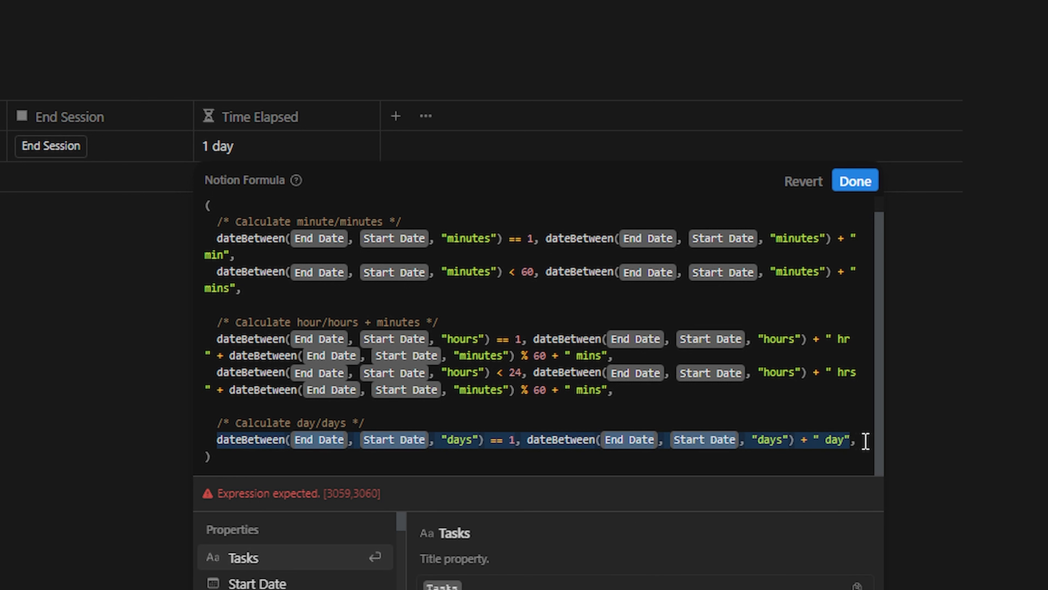
{"action": "left_click", "coordinate": [860, 440]}
{"action": "key", "text": "Return"}
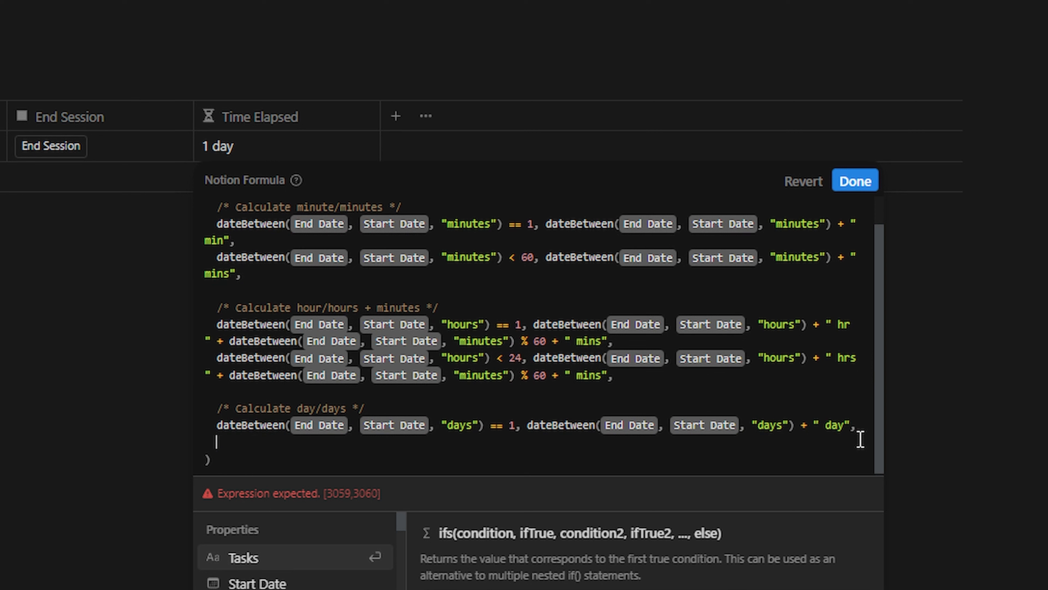
{"action": "key", "text": "ctrl+v"}
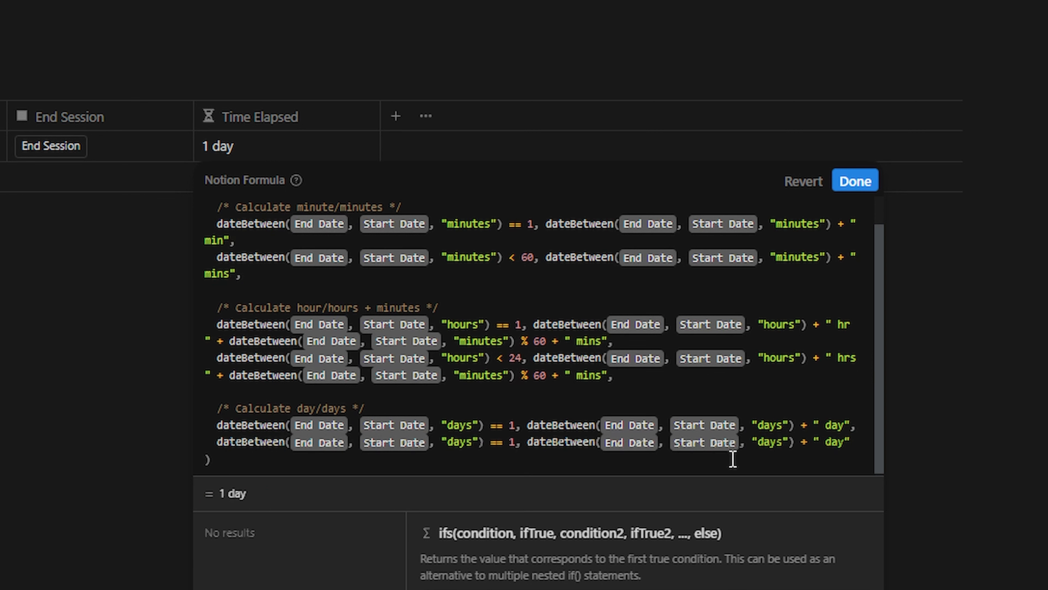
Change the duplicated day line's condition to > 1 and its suffix to " days", and save the formula.
{"action": "left_click", "coordinate": [518, 446]}
{"action": "key", "text": "Left"}
{"action": "key", "text": "Left"}
{"action": "key", "text": "BackSpace"}
{"action": "key", "text": "BackSpace"}
{"action": "type", "text": ">"}
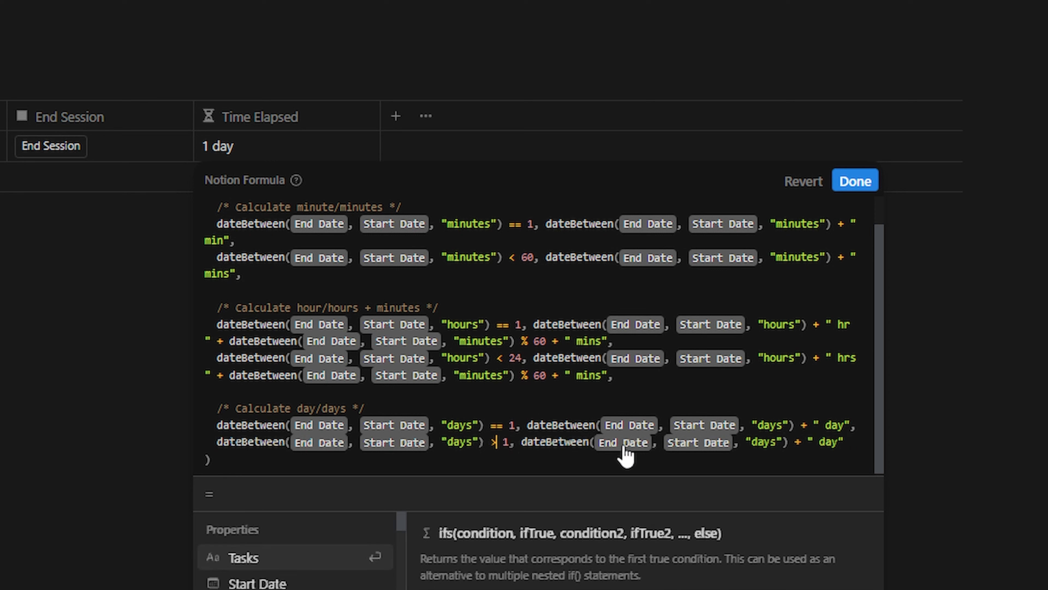
{"action": "left_click", "coordinate": [839, 442]}
{"action": "type", "text": "s"}
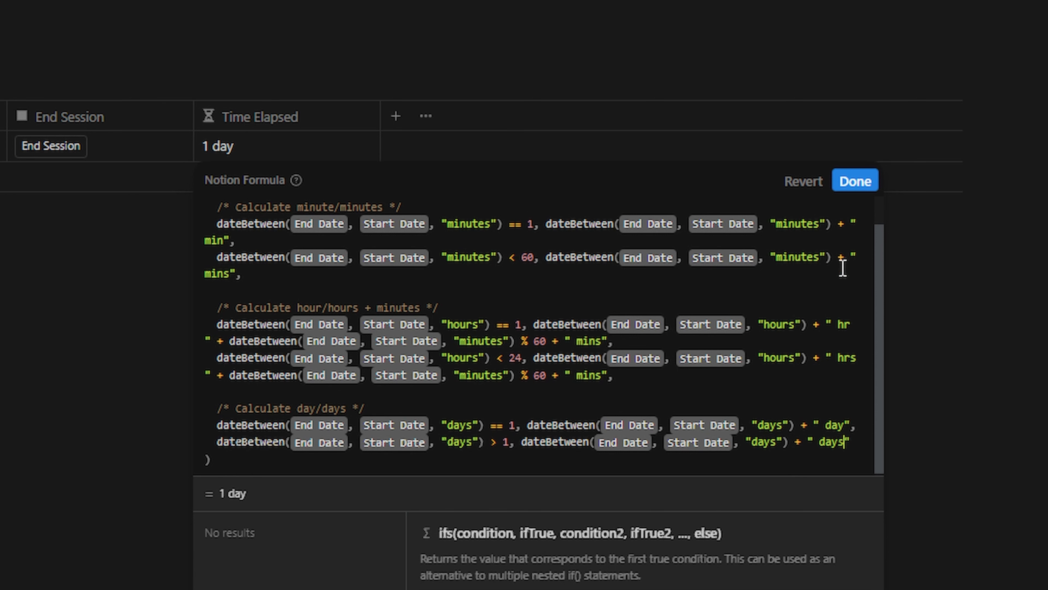
{"action": "left_click", "coordinate": [856, 182]}
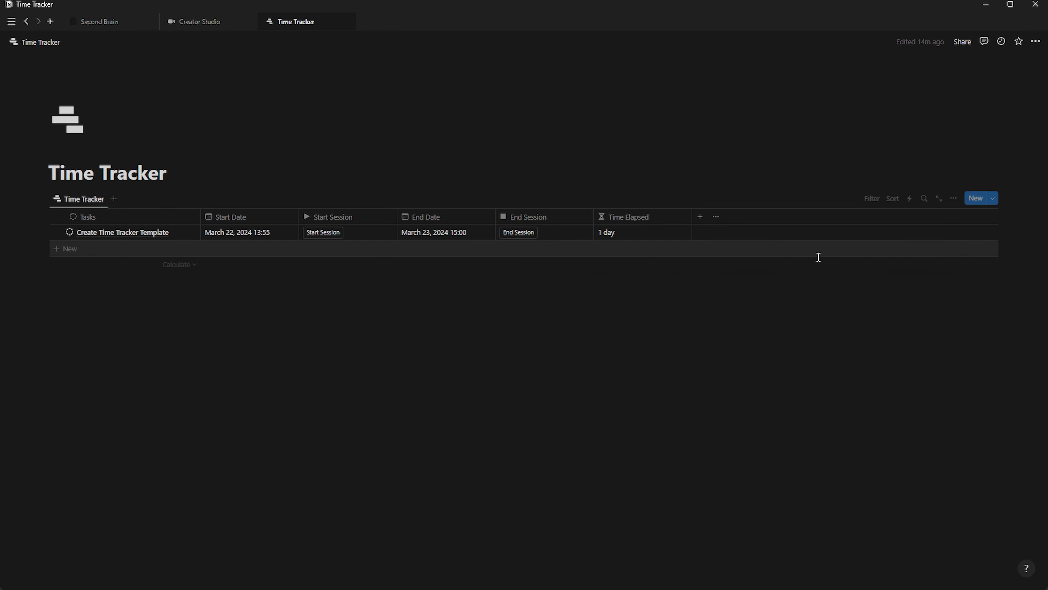
Check the plural day result by setting the task's End Date to April 4, 2024 and finally to March 28, 2024.
{"action": "left_click", "coordinate": [463, 239]}
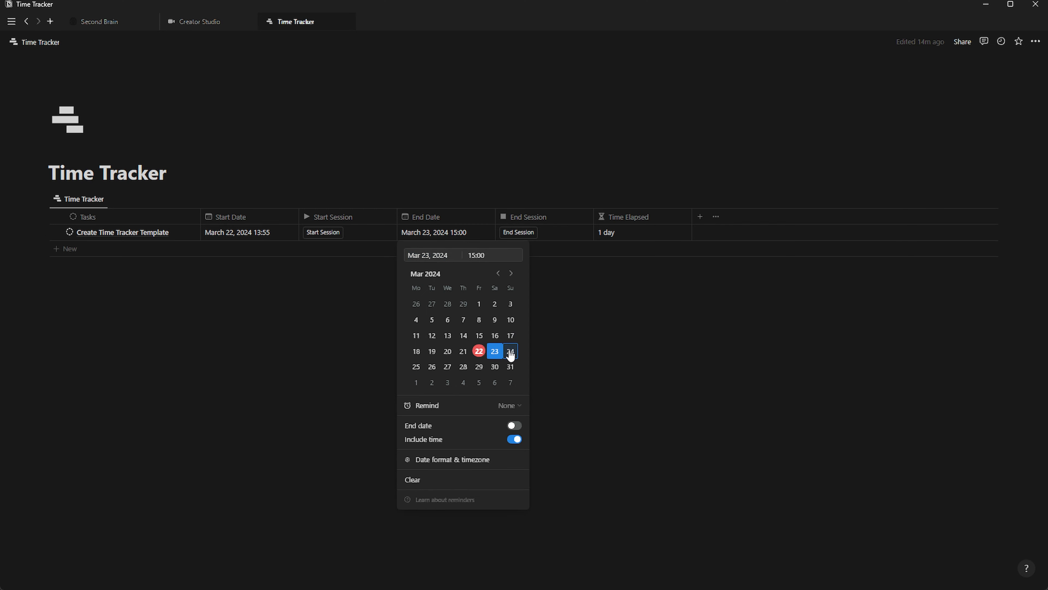
{"action": "left_click", "coordinate": [462, 383]}
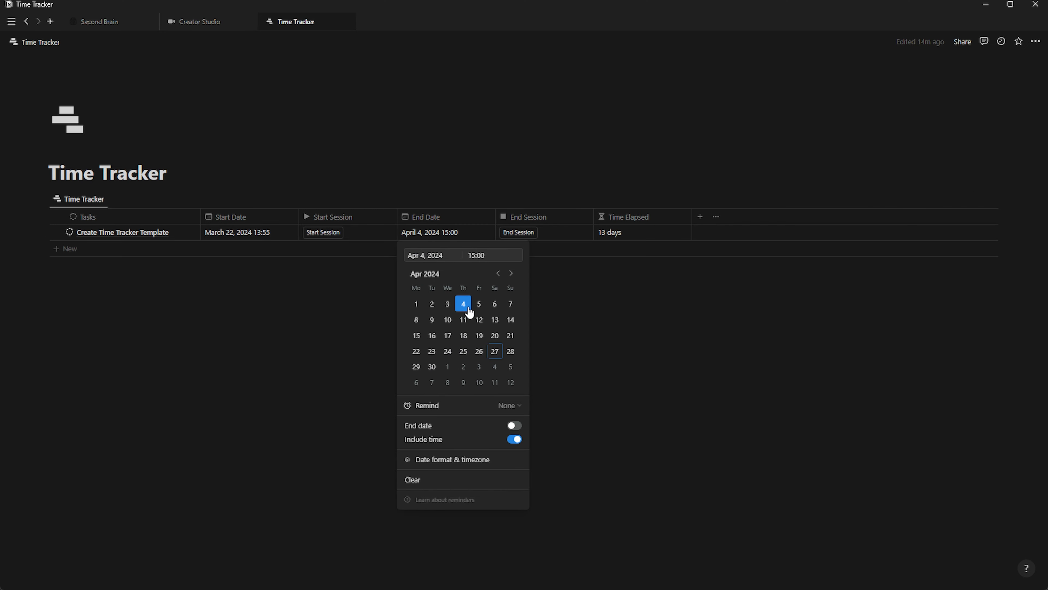
{"action": "left_click", "coordinate": [498, 273]}
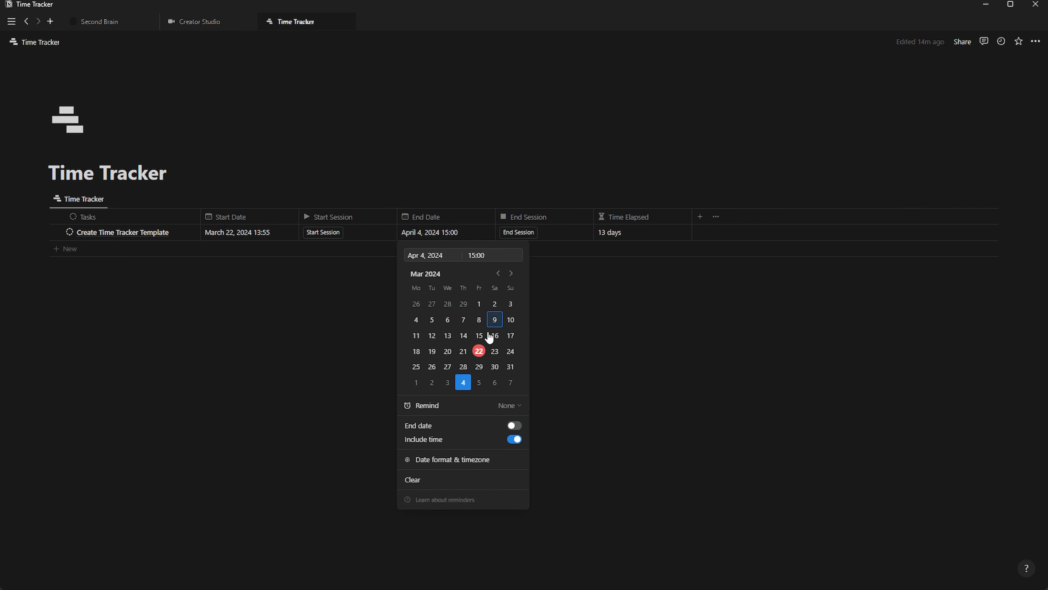
{"action": "left_click", "coordinate": [463, 366]}
{"action": "left_click", "coordinate": [627, 236]}
Reopen the Time Elapsed formula, select its entire text for copying, and close the editor.
{"action": "left_click", "coordinate": [627, 236]}
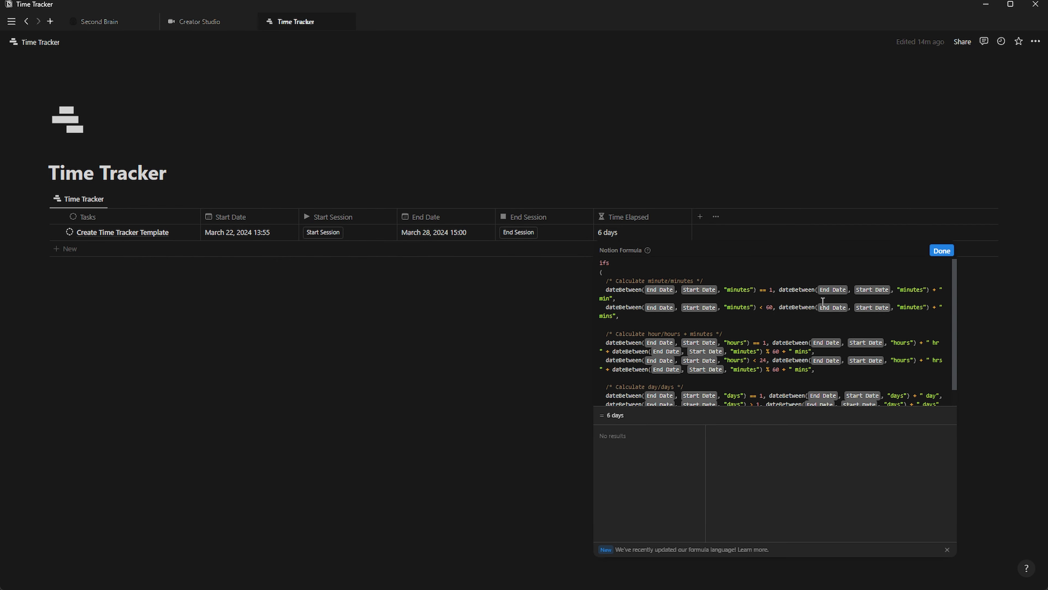
{"action": "scroll", "coordinate": [662, 321], "scroll_direction": "down", "scroll_amount": 1}
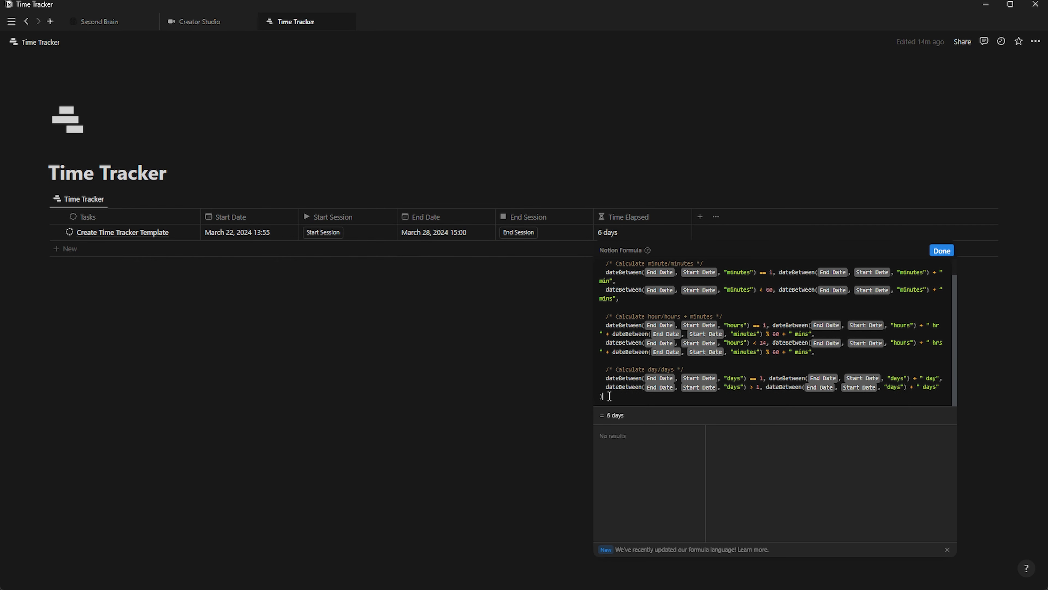
{"action": "scroll", "coordinate": [669, 353], "scroll_direction": "up", "scroll_amount": 1}
{"action": "scroll", "coordinate": [664, 351], "scroll_direction": "down", "scroll_amount": 1}
{"action": "left_click_drag", "start_coordinate": [610, 397], "coordinate": [595, 264]}
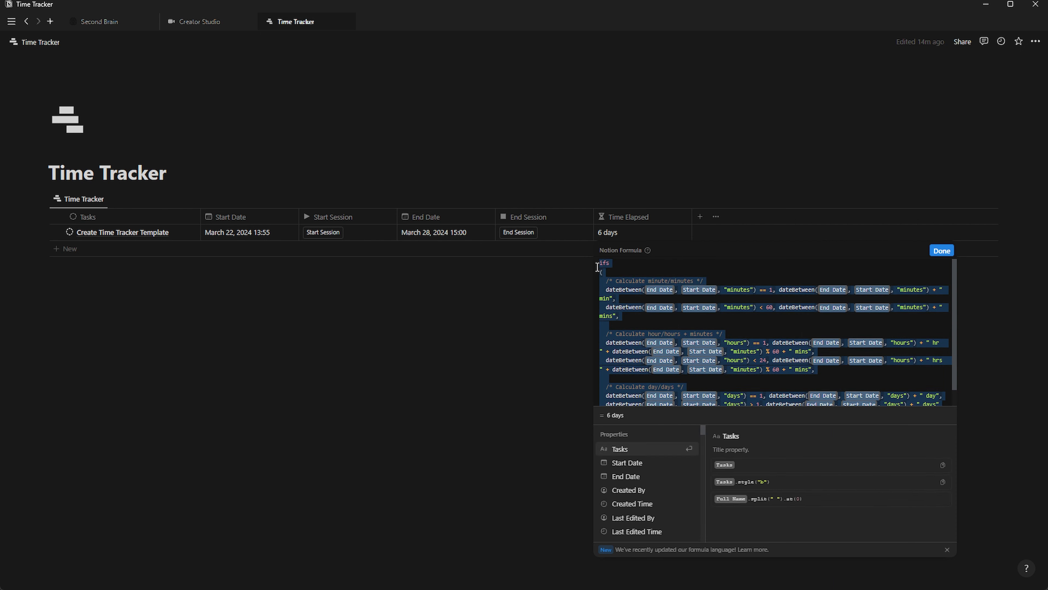
{"action": "left_click", "coordinate": [949, 253]}
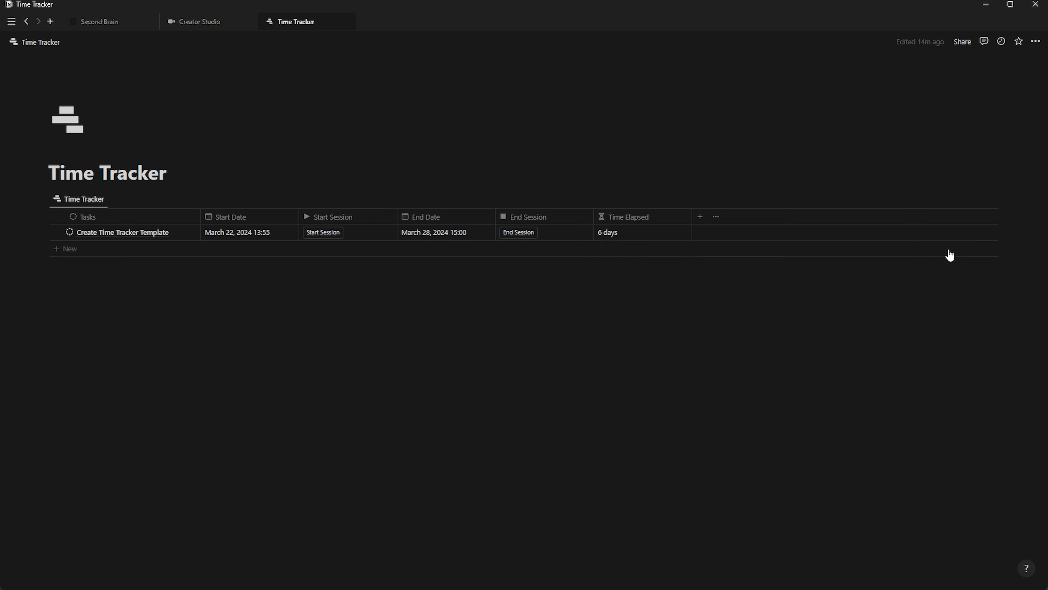
Insert a Toggle heading 3 block below the Time Tracker table and title it FORMULA.
{"action": "left_click", "coordinate": [196, 330]}
{"action": "type", "text": "/tog"}
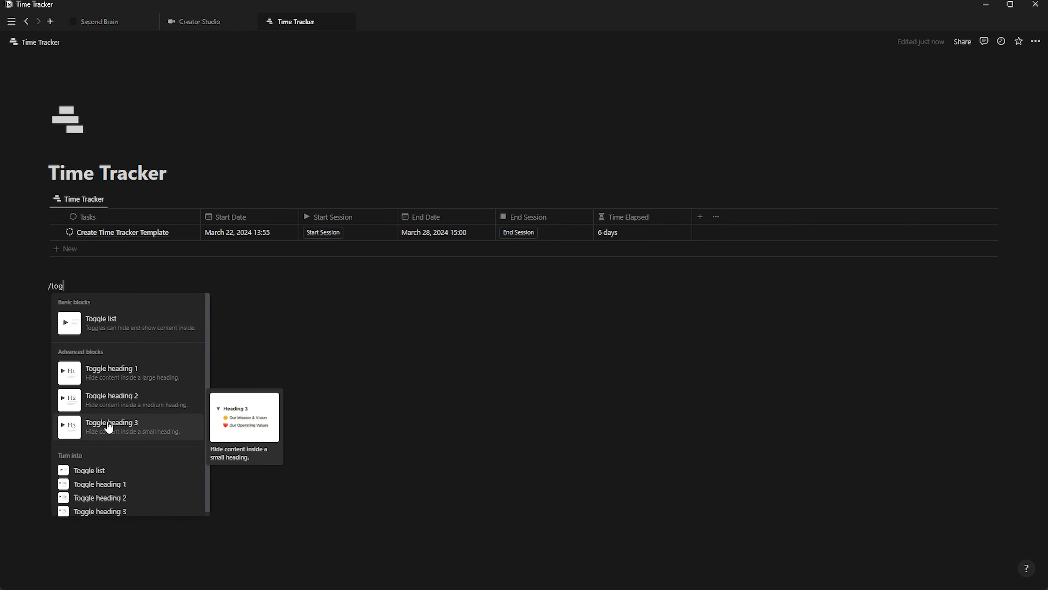
{"action": "left_click", "coordinate": [108, 428]}
{"action": "type", "text": "FORMULA"}
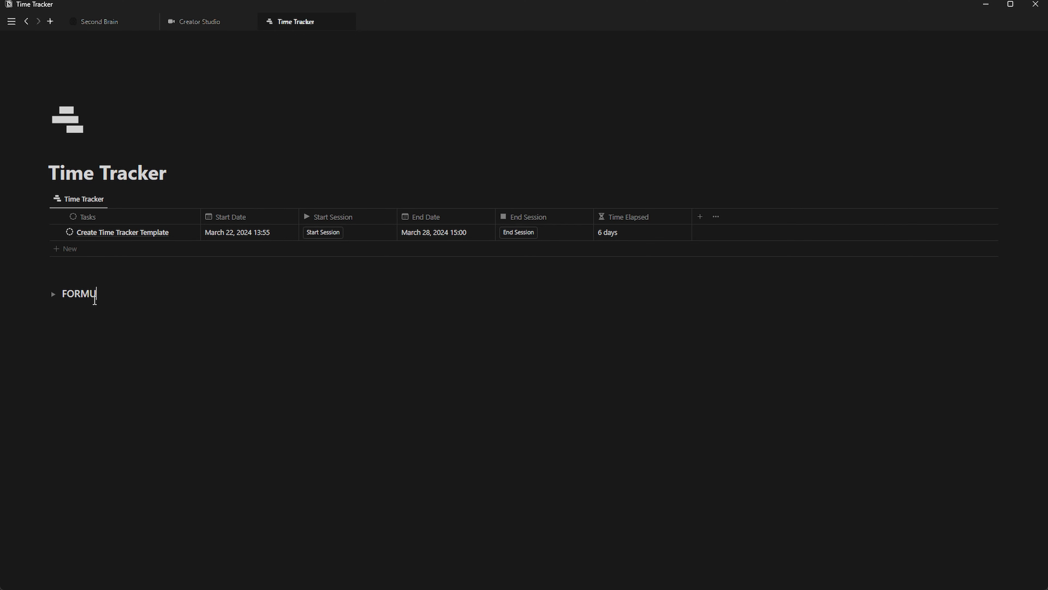
Apply a gray background color to the FORMULA toggle heading.
{"action": "left_click", "coordinate": [41, 293]}
{"action": "mouse_move", "coordinate": [83, 359]}
{"action": "left_click", "coordinate": [226, 420]}
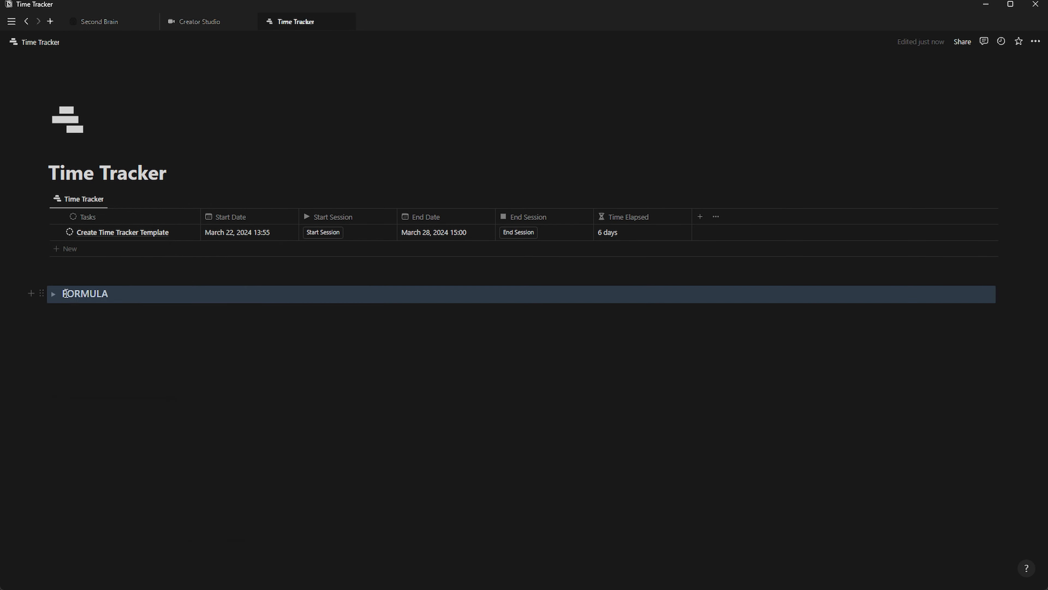
Expand the FORMULA toggle, insert a code block inside it, paste the copied Time Elapsed formula, and test collapsing and reopening the toggle.
{"action": "left_click", "coordinate": [54, 294]}
{"action": "left_click", "coordinate": [92, 311]}
{"action": "type", "text": "/code"}
{"action": "key", "text": "Return"}
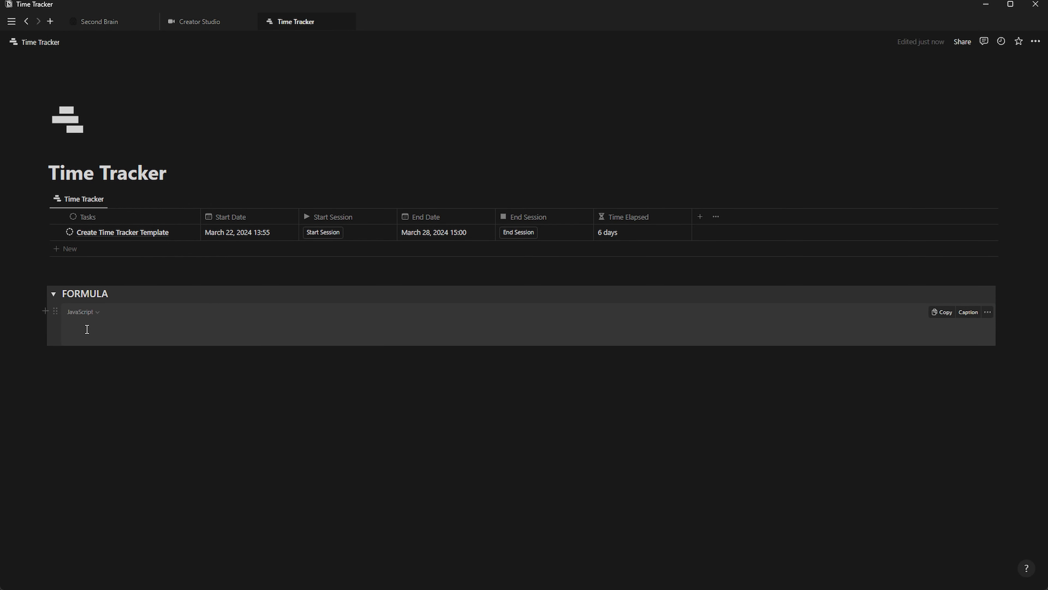
{"action": "type", "text": "ifs (   /* Calculate minute/minutes */   dateBetween(prop(\"End Date\"), prop(\"Start Date\"), \"minutes\") == 1, dateBetween(prop(\"End Date\"), prop(\"Start Date\"), \"minutes\") + \" min\",   dateBetween(prop(\"End Date\"), prop(\"Start Date\"), \"minutes\") < 60, dateBetween(prop(\"End Date\"), prop(\"Start Date\"), \"minutes\") + \" mins\",    /* Calculate hour/hours + minutes */   dateBetween(prop(\"End Date\"), prop(\"Start Date\"), \"hours\") == 1, dateBetween(prop(\"End Date\"), prop(\"Start Date\"), \"hours\") + \" hr  \" + dateBetween(prop(\"End Date\"), prop(\"Start Date\"), \"minutes\") % 60 + \" mins\",   dateBetween(prop(\"End Date\"), prop(\"Start Date\"), \"hours\") < 24, dateBetween(prop(\"End Date\"), prop(\"Start Date\"), \"hours\") + \" hrs  \" + dateBetween(prop(\"End Date\"), prop(\"Start Date\"), \"minutes\") % 60 + \" mins\",    /* Calculate day/days */   dateBetween(prop(\"End Date\"), prop(\"Start Date\"), \"days\") == 1, dateBetween(prop(\"End Date\"), prop(\"Start Date\"), \"days\") + \" day\",   dateBetween(prop(\"End Date\"), prop(\"Start Date\"), \"days\") > 1, dateBetween(prop(\"End Date\"), prop(\"Start Date\"), \"days\") + \" days\" )"}
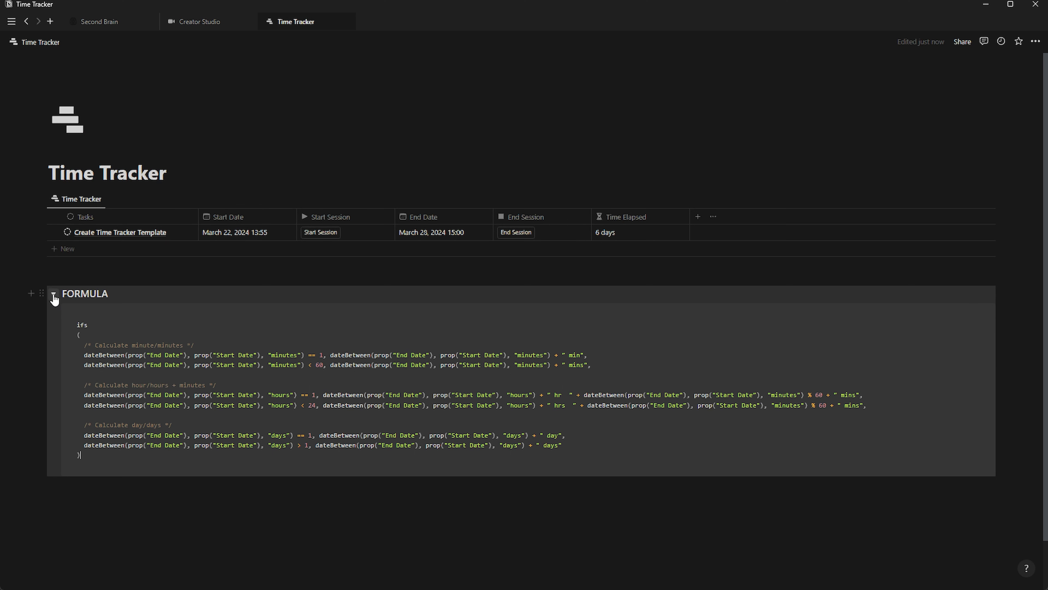
{"action": "left_click", "coordinate": [54, 294]}
{"action": "left_click", "coordinate": [54, 295]}
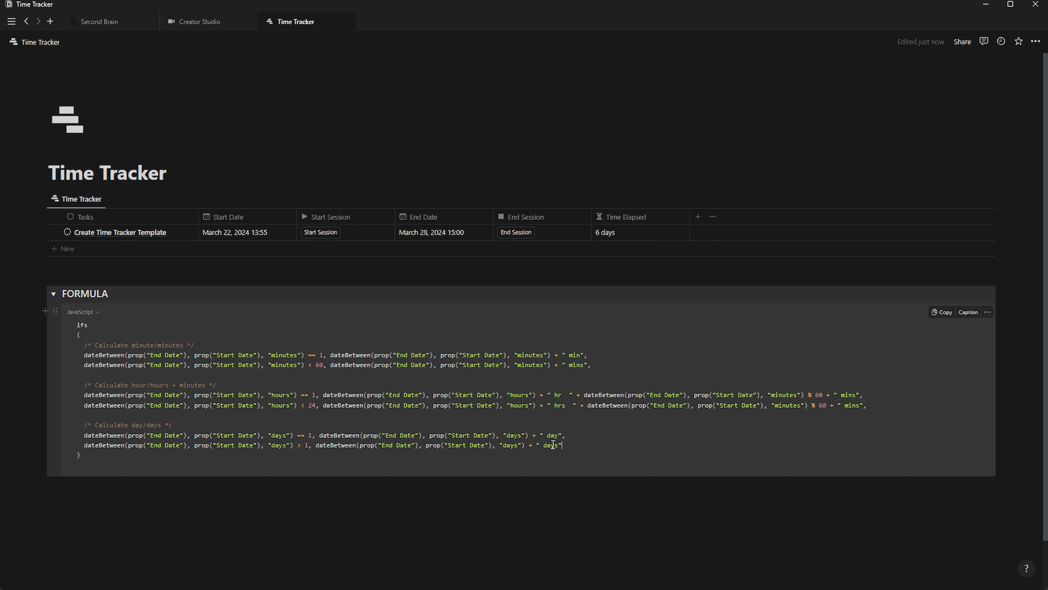
Try adding a trailing comma after the final " days" line of the Time Elapsed formula, and remove it again.
{"action": "left_click", "coordinate": [623, 237]}
{"action": "scroll", "coordinate": [768, 330], "scroll_direction": "down", "scroll_amount": 1}
{"action": "left_click", "coordinate": [939, 387]}
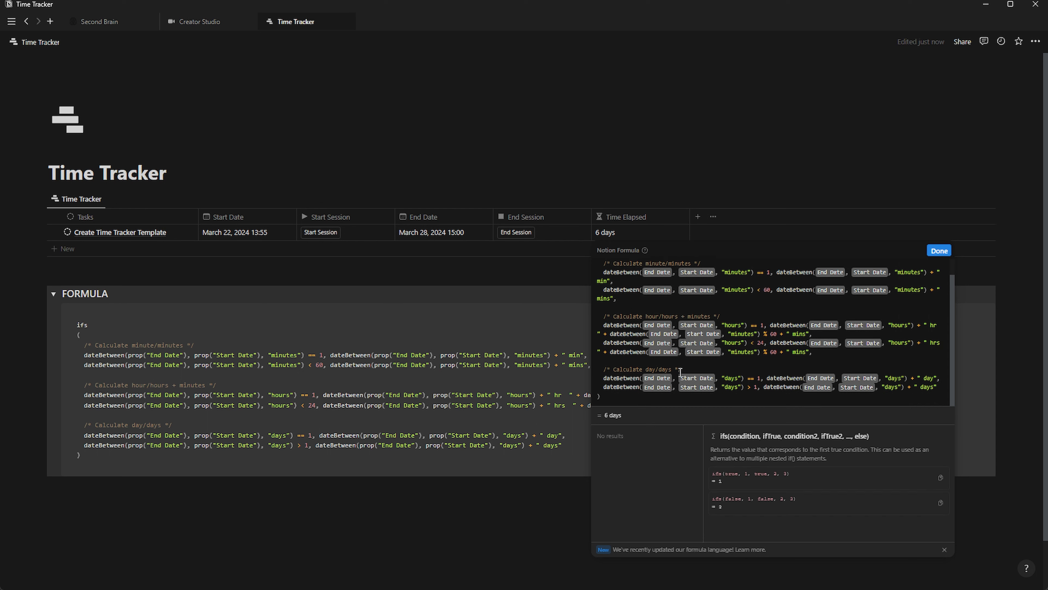
{"action": "type", "text": ","}
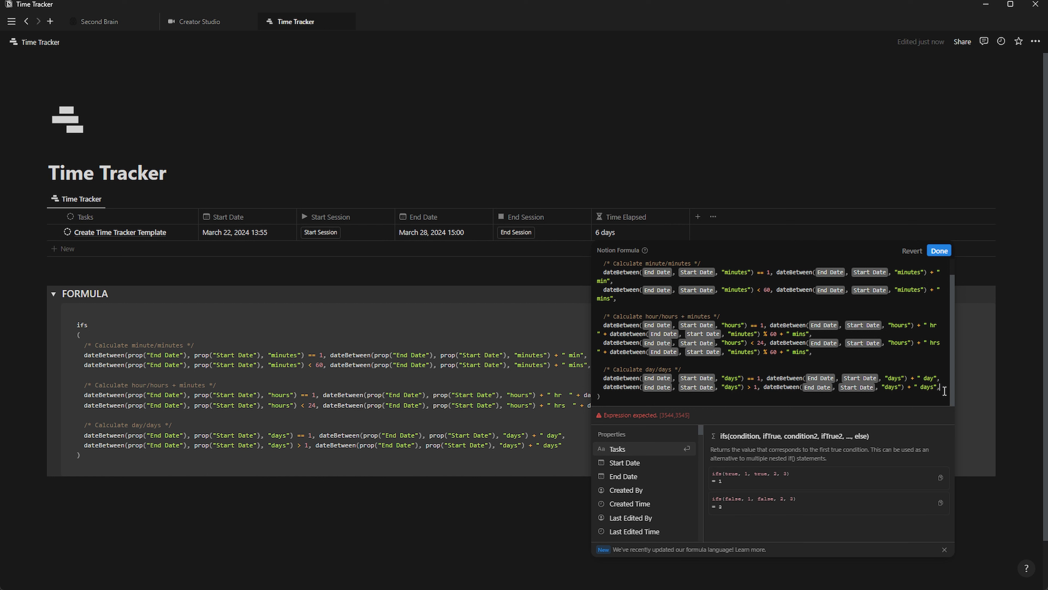
{"action": "key", "text": "BackSpace"}
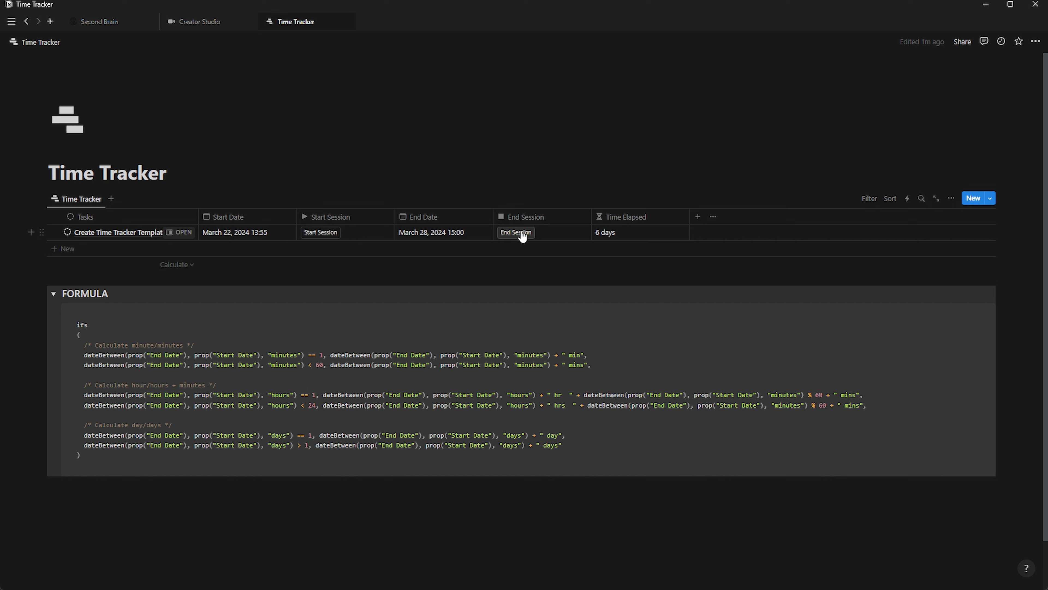
End the session for the Create Time Tracker Template task so its End Date takes the current time.
{"action": "left_click", "coordinate": [520, 233]}
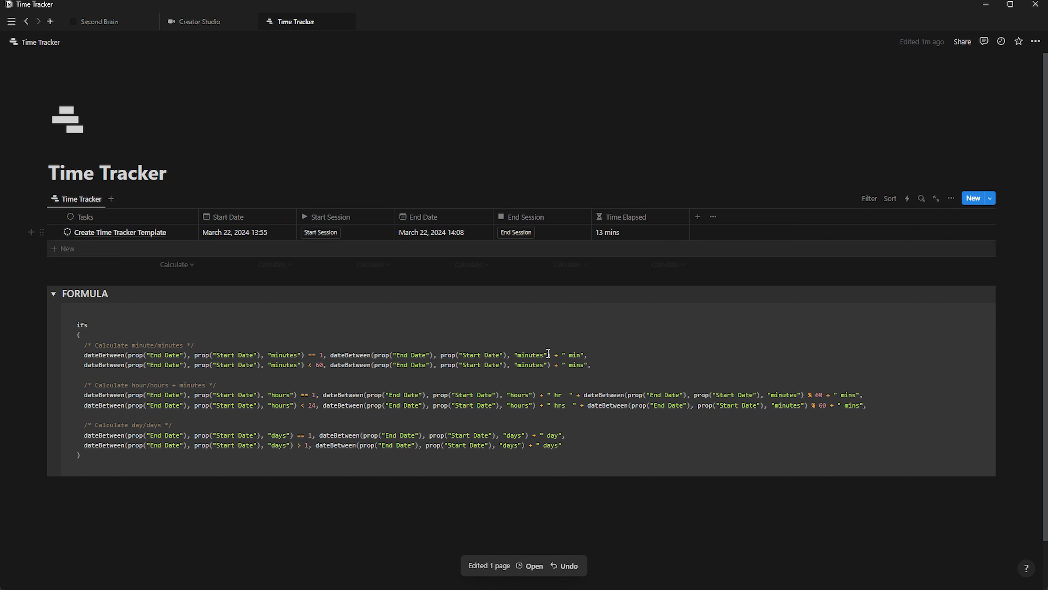